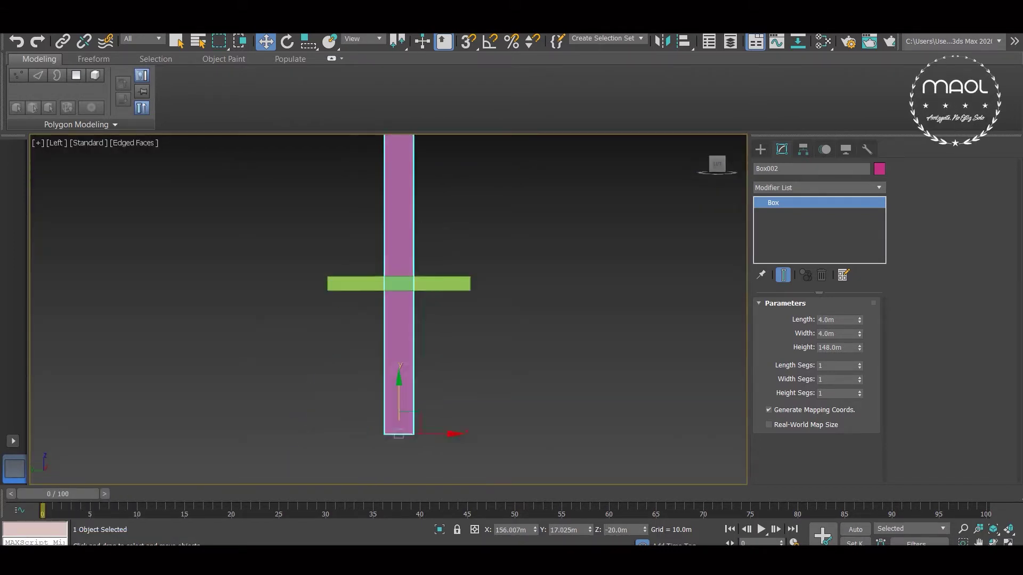
Step: Convert the pink pylon box to an editable poly and shift its deck-level vertices sideways by about 12.26 m, past the deck edge
right_click(388, 232)
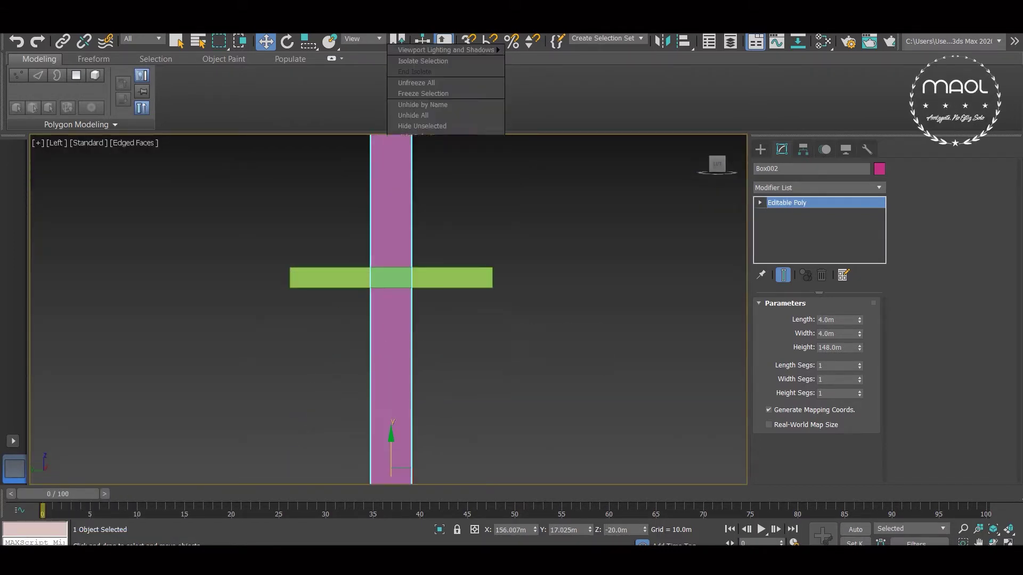
click(543, 342)
key(1)
drag(327, 251, 489, 314)
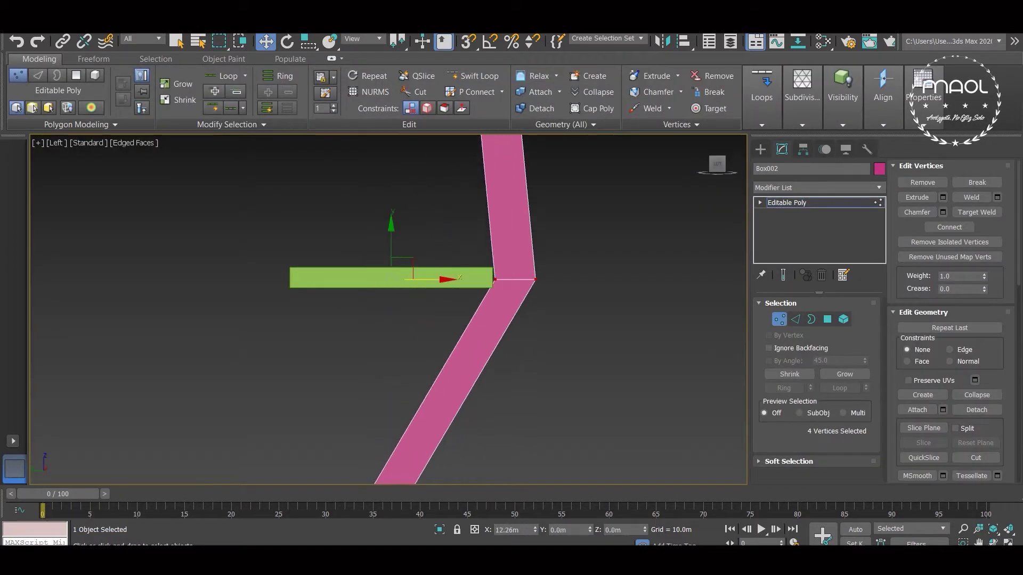
scroll(531, 281, up, 4)
Step: Chamfer the inner edge at the pylon leg's deck-level bend by about 1.447 m
key(2)
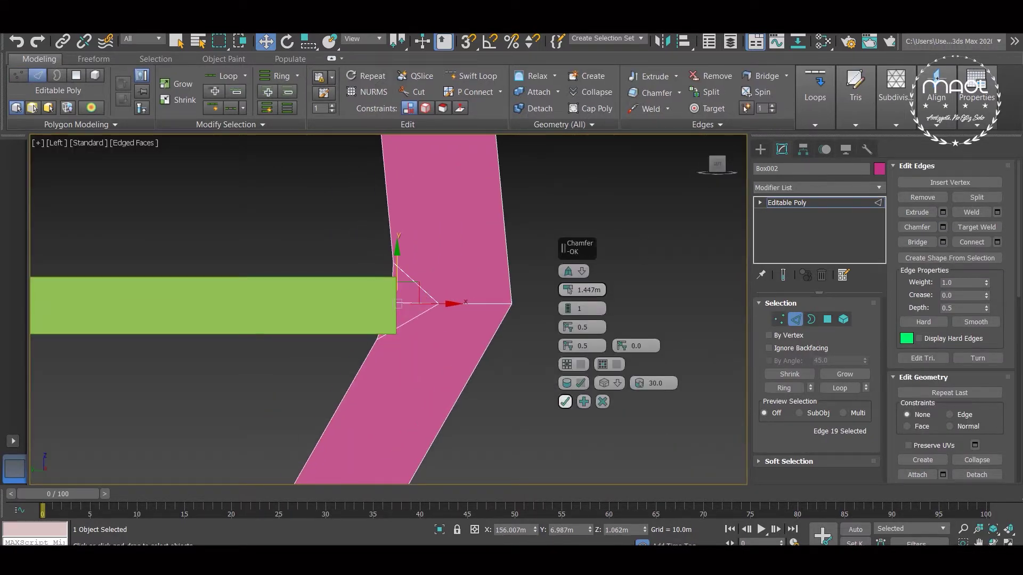
key(2)
key(p)
key(2)
key(z)
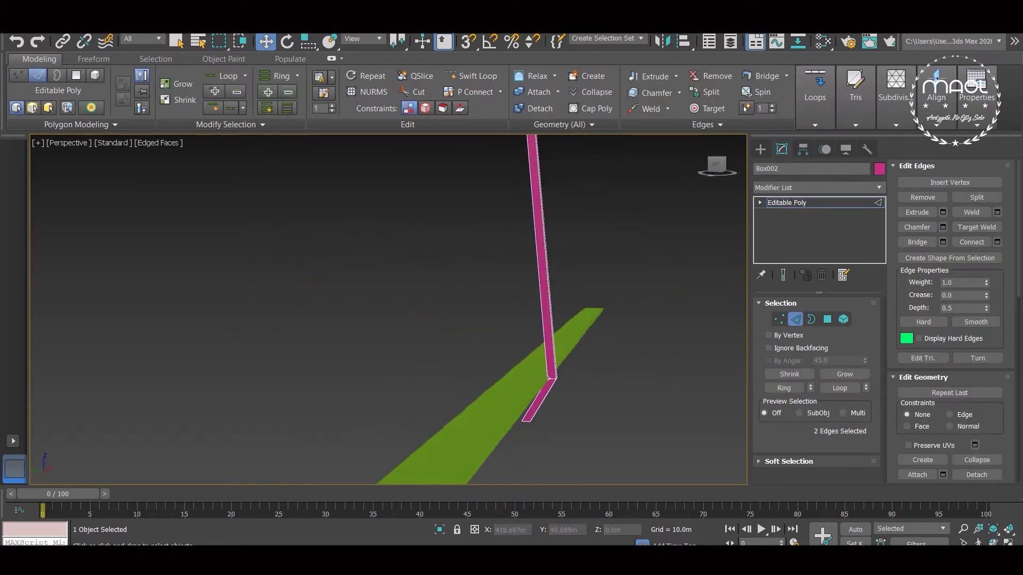
key(4)
key(z)
key(4)
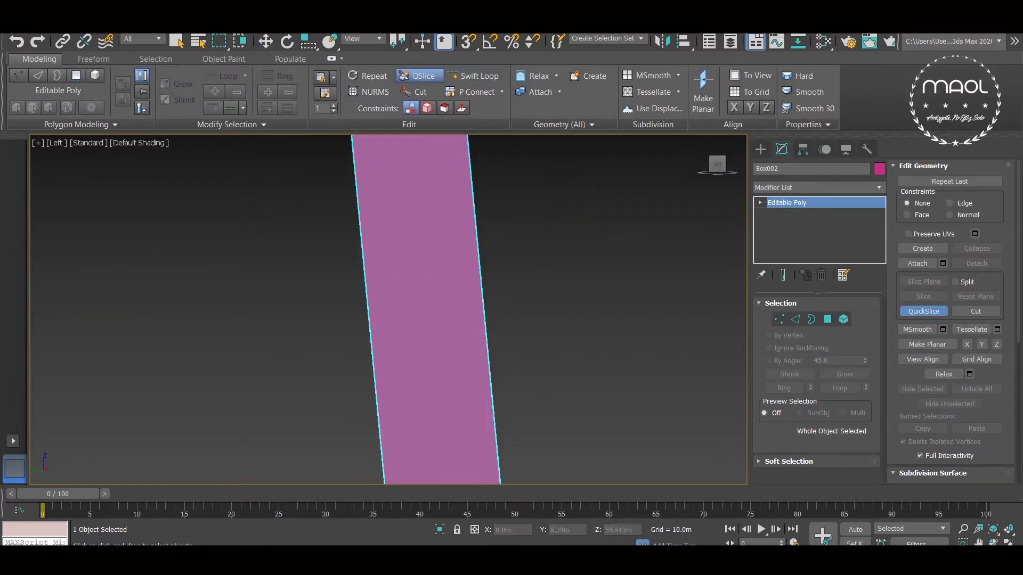
Step: Slice the pylon leg above the deck and move its upper vertices inward so the top section stands vertical
key(1)
key(w)
scroll(388, 309, down, 5)
key(ctrl+z)
key(z)
scroll(498, 367, down, 2)
key(1)
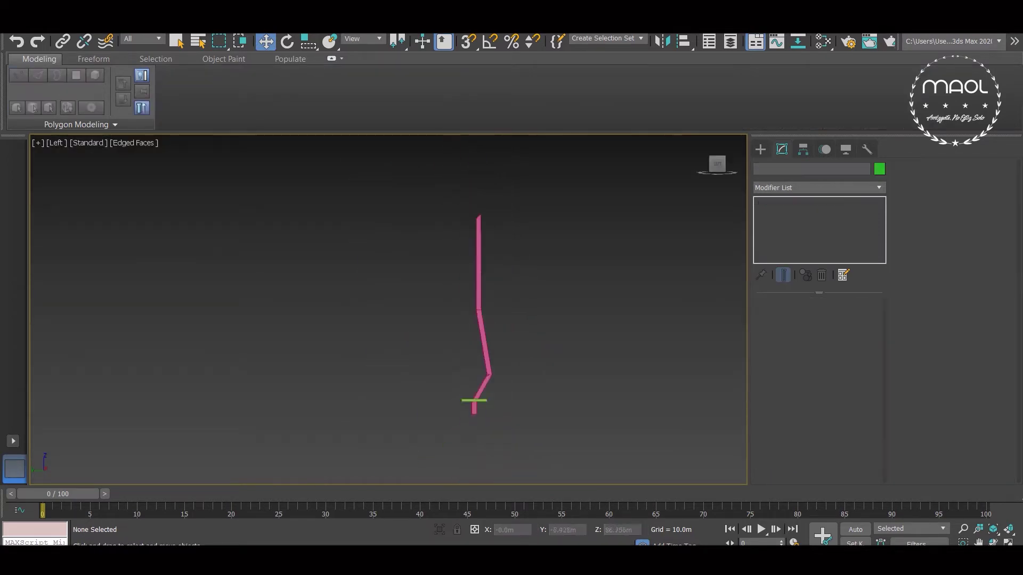
key(p)
key(ctrl+z)
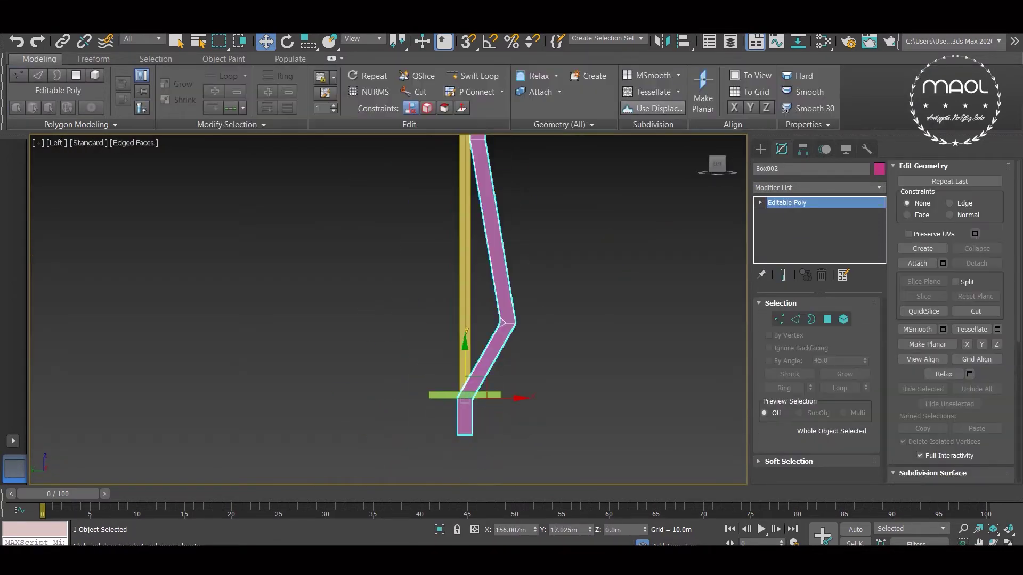
Step: Mirror a copy of the bent pylon leg and move it to the opposite side of the deck
click(662, 41)
key(Return)
scroll(389, 309, up, 4)
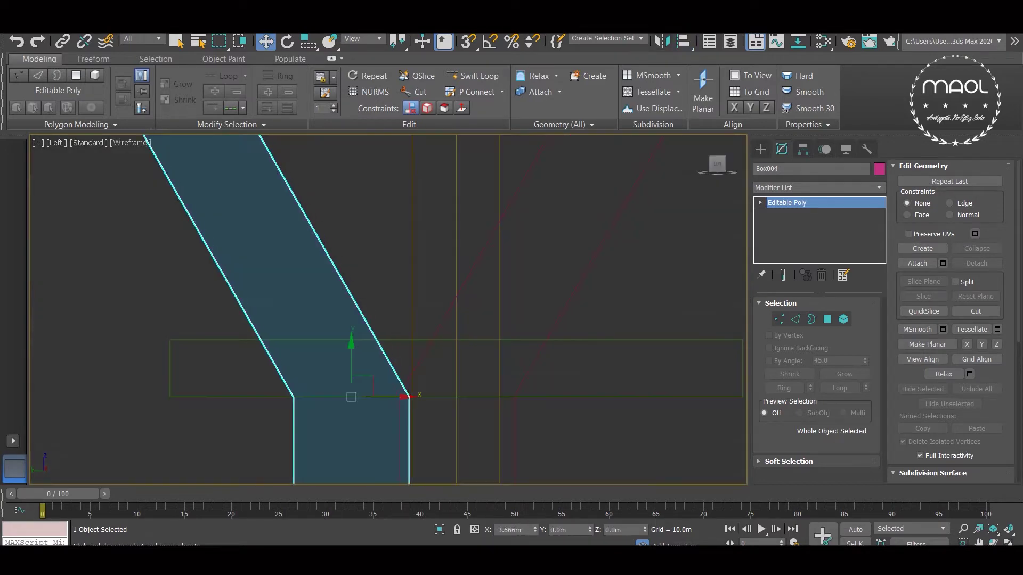
scroll(388, 309, down, 2)
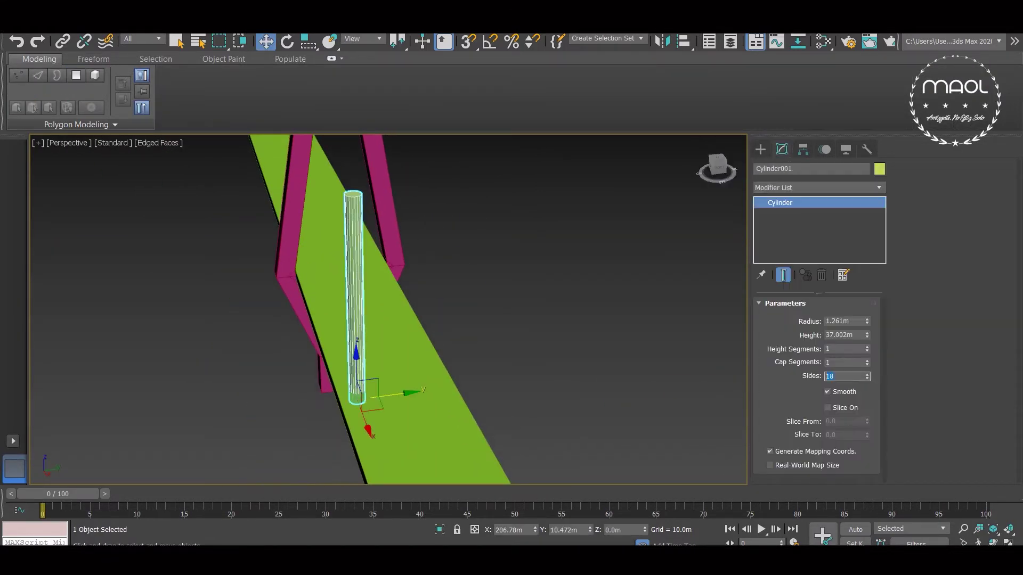
Step: Set the cable cylinder to 10 sides, a 0.2 m radius and a height of about 99.905 m
text(10)
key(Return)
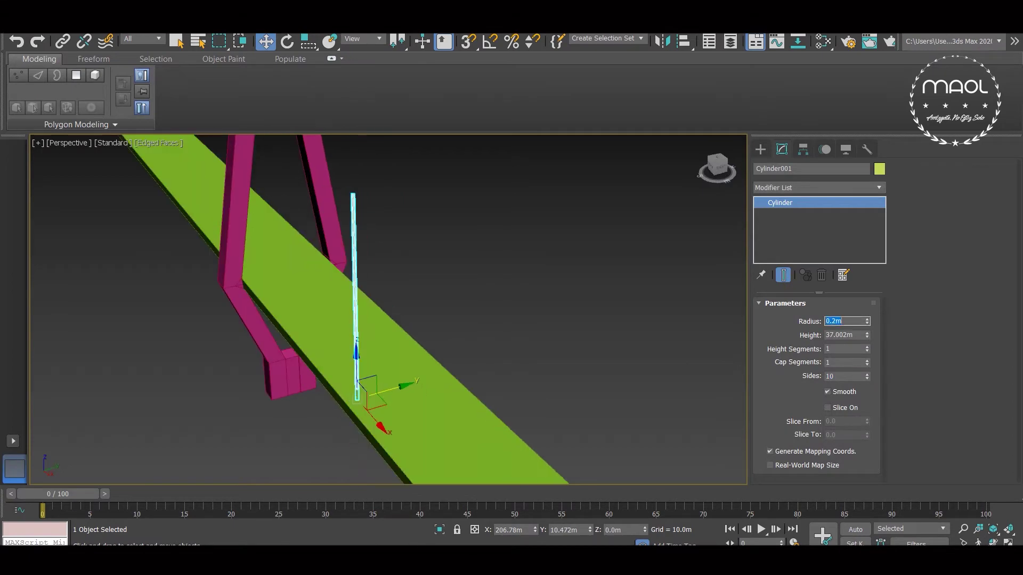
key(f)
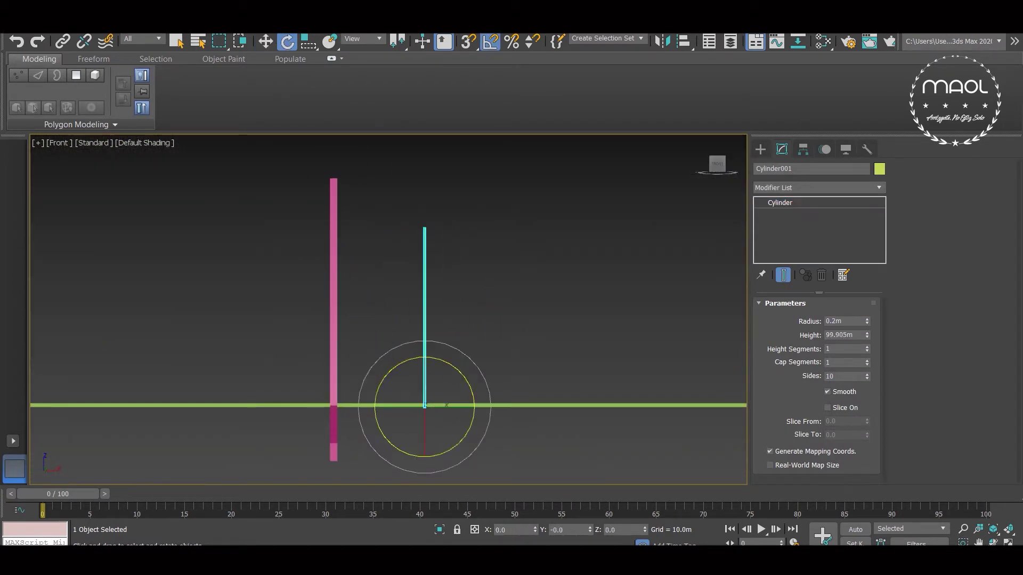
Step: Place the cable cylinder with its foot on the deck, tilted toward the pylon, and extend its height to about 132.354 m
key(t)
key(p)
key(l)
key(F4)
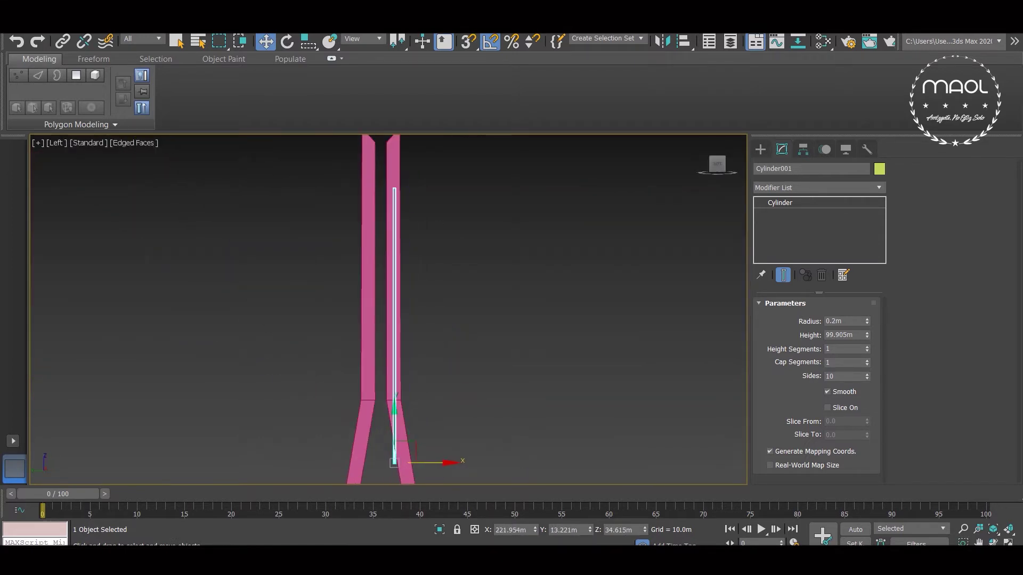
key(p)
key(f)
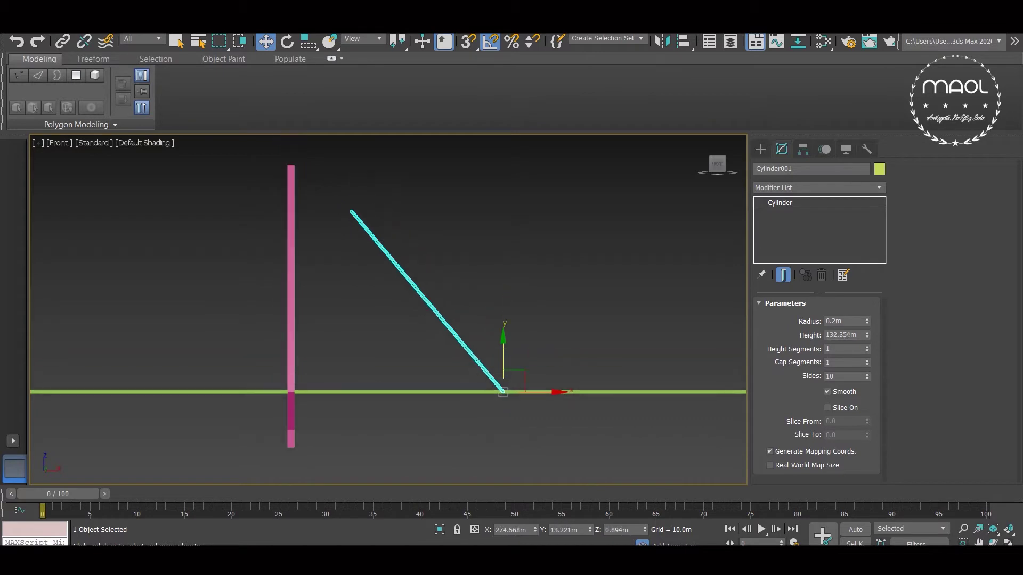
Step: Tilt the cable farther to reach the pylon, extend it to about 173.384 m and shift it across the deck to Y 11.15 m
key(e)
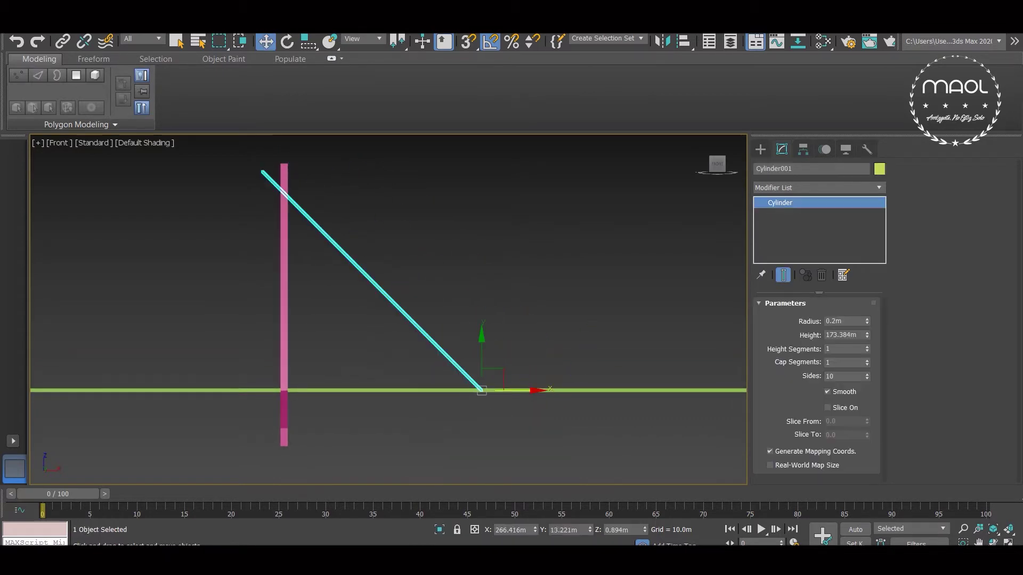
key(l)
key(p)
key(z)
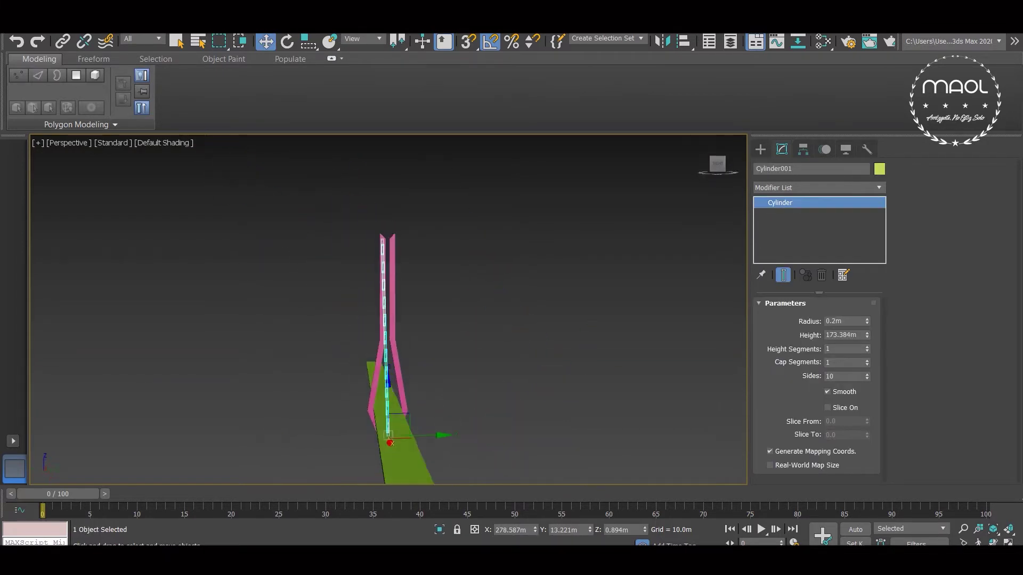
key(l)
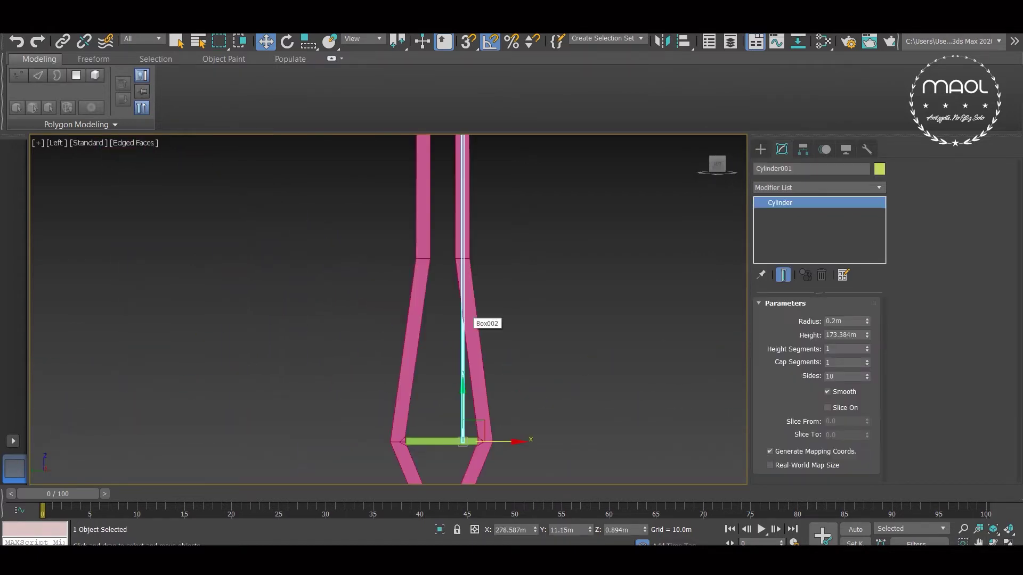
Step: Clone the diagonal cable downward into a series of evenly spaced parallel cables
key(f)
key(Delete)
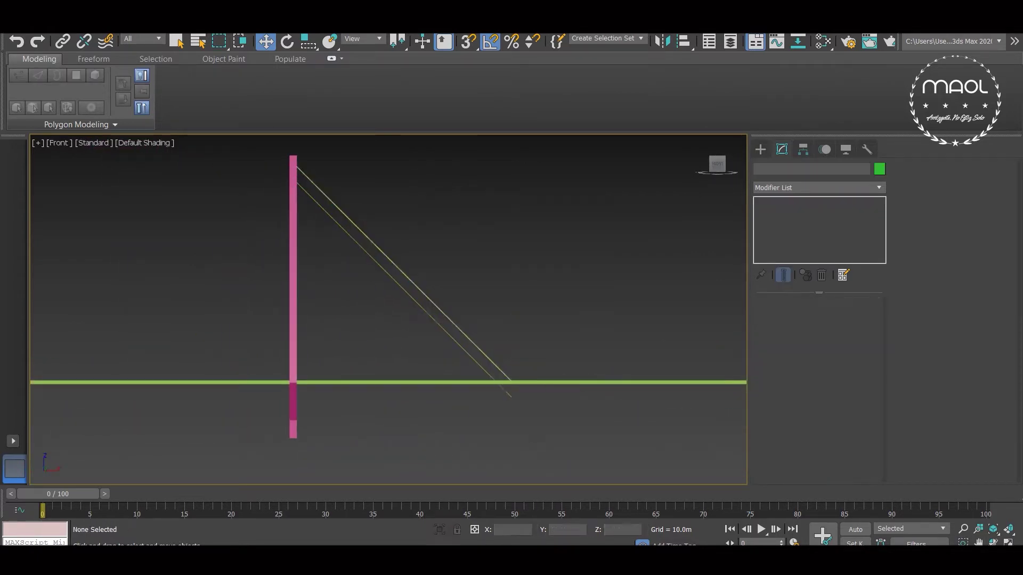
scroll(417, 273, up, 2)
shift+drag(396, 266, 396, 290)
key(Return)
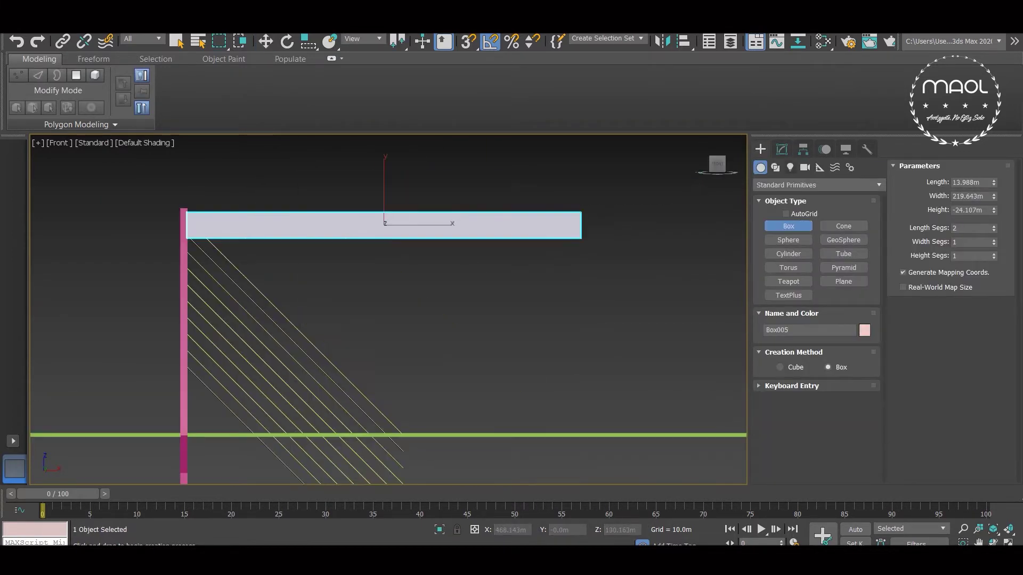
Step: Set the long horizontal box's width to 524 m and align its end with the pylon
key(w)
scroll(388, 309, down, 2)
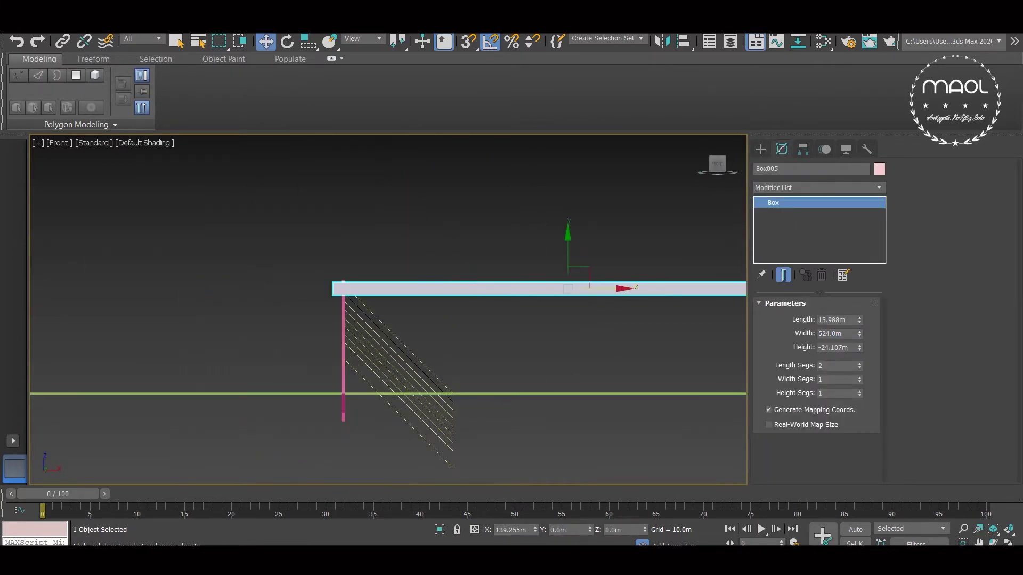
scroll(388, 309, up, 2)
Step: Rotate the original diagonal cable to -55 degrees about Y and extend its height to about 201.992 m to meet the pylon
click(298, 340)
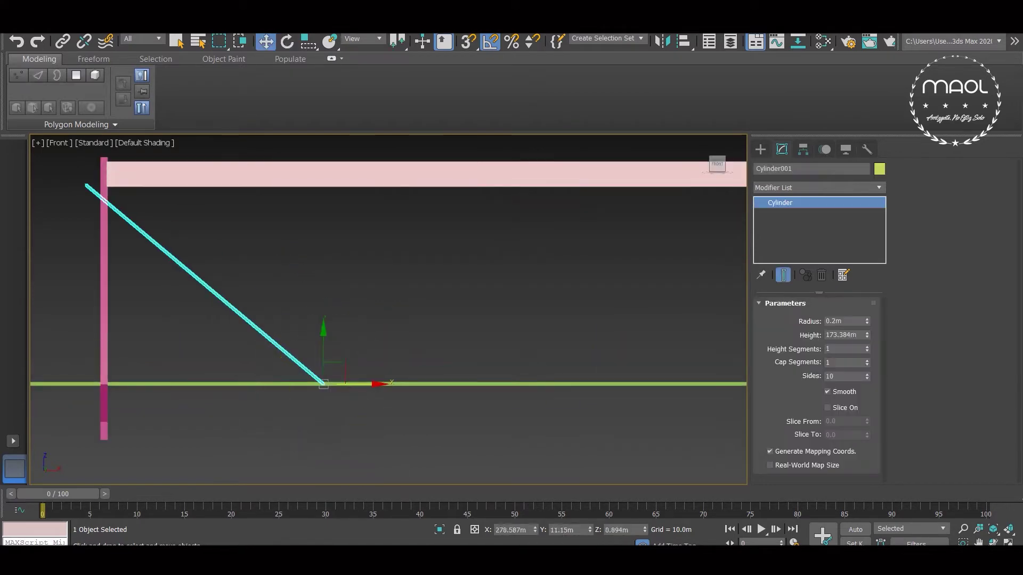
key(e)
scroll(447, 354, down, 1)
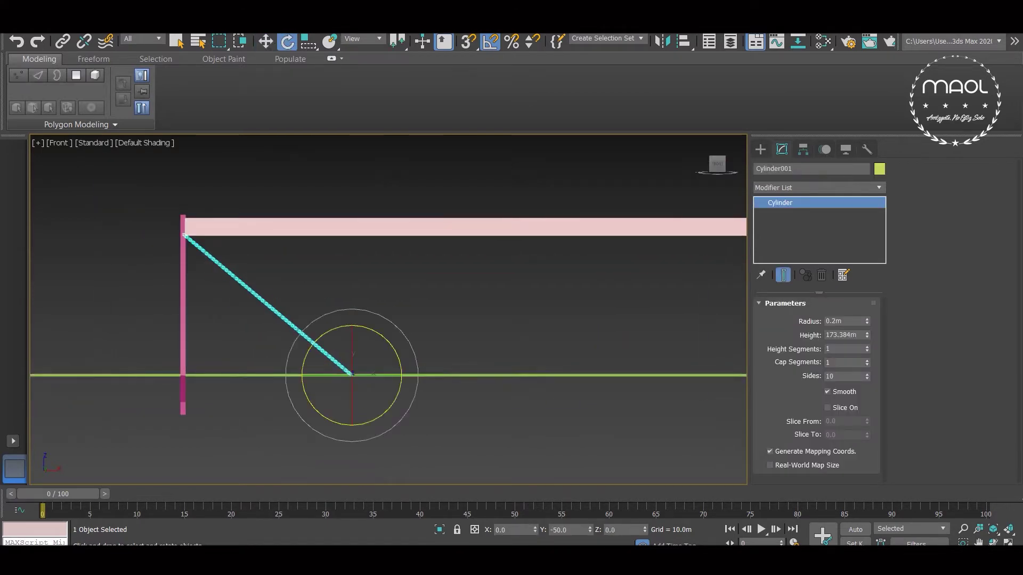
middle_drag(393, 375, 335, 366)
key(e)
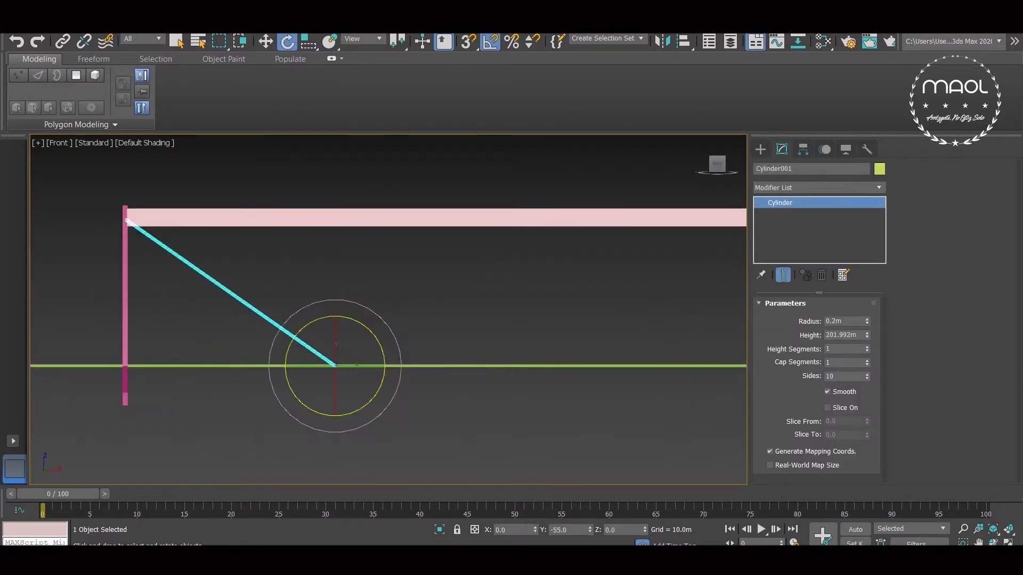
Step: Set the cable's radius to 0.22 m and height to about 276.726 m, placing its foot near the long box's midpoint
key(F3)
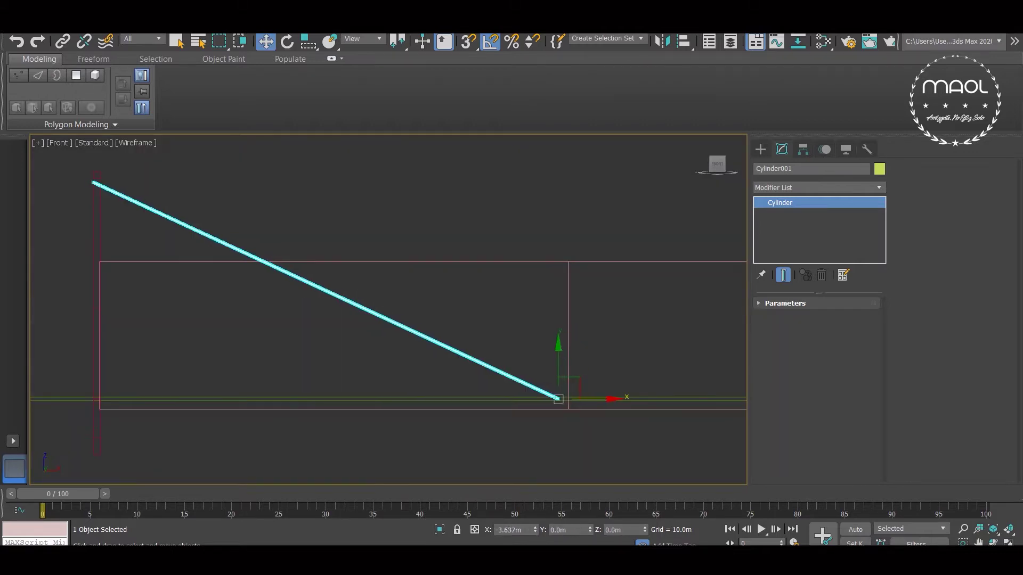
click(785, 303)
drag(867, 336, 867, 341)
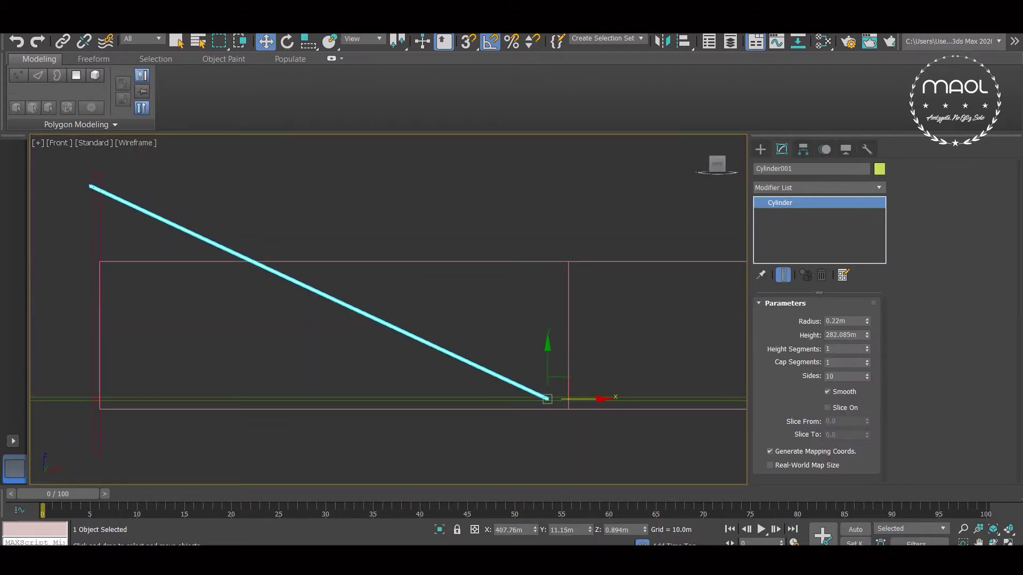
key(F4)
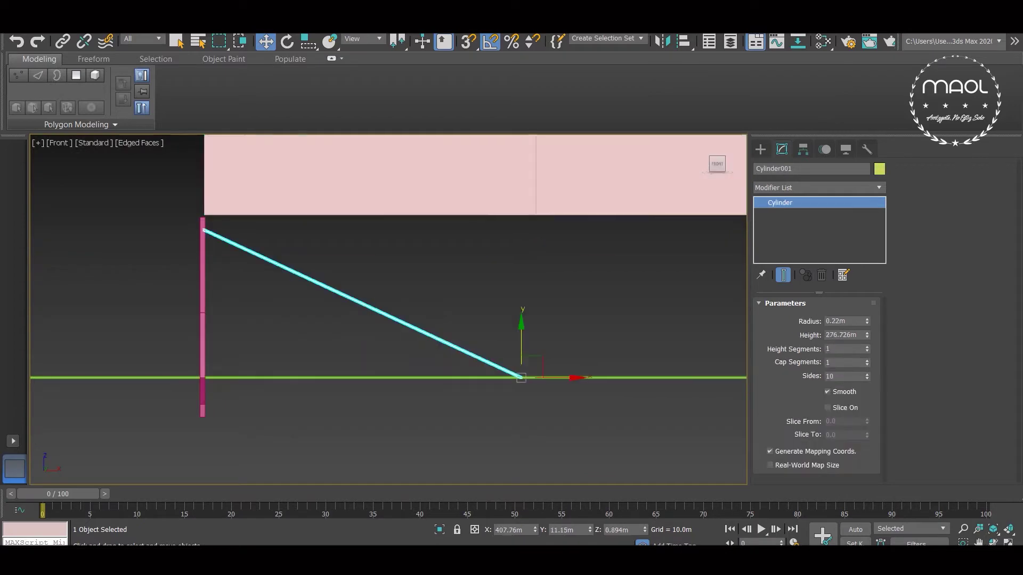
Step: Clone the flatter cable downward into ten evenly spaced copies and delete the lowest two
shift+drag(521, 392, 521, 400)
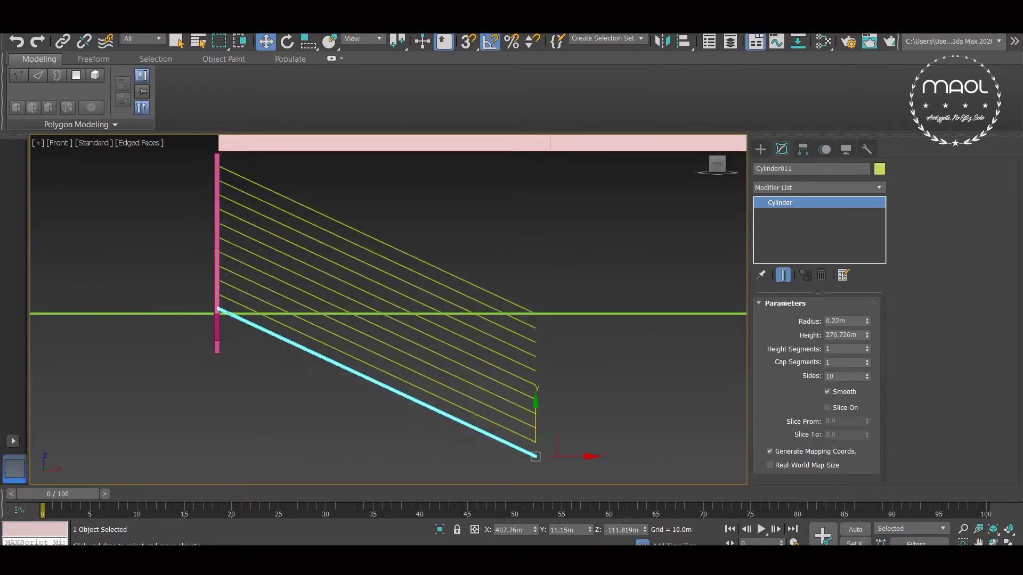
key(ctrl+d)
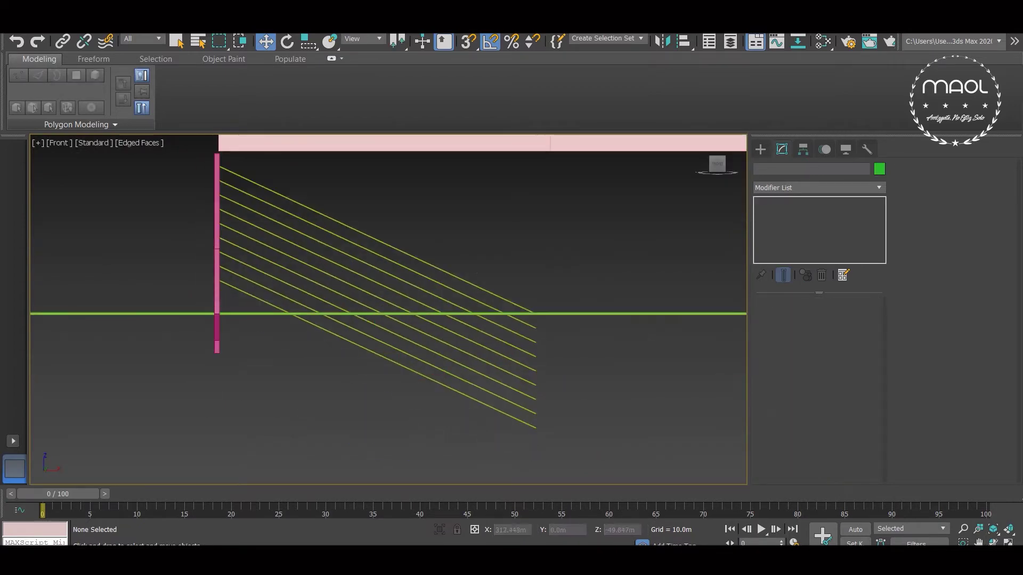
key(p)
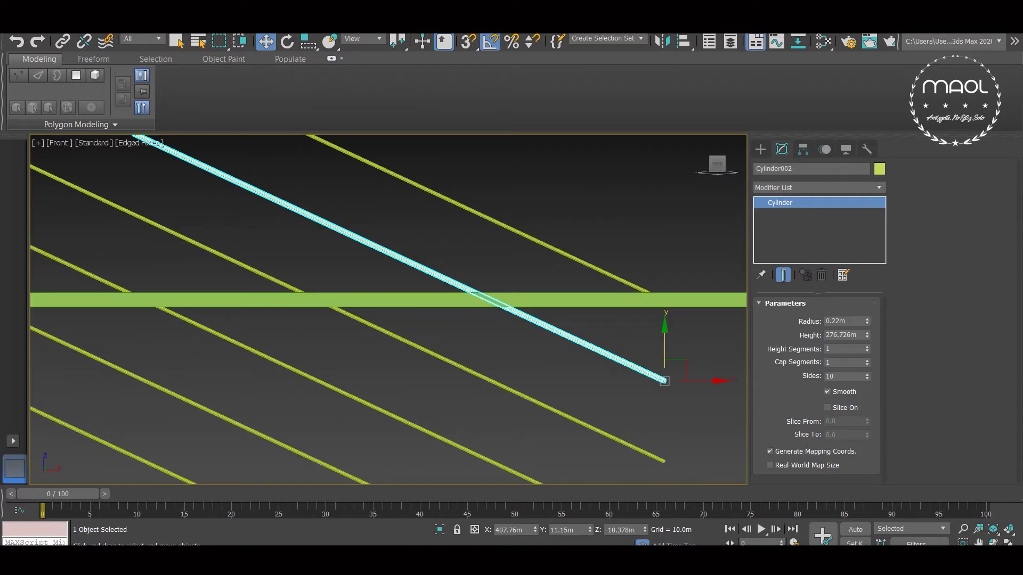
Step: Convert the second cable from the top to an editable poly and display the view in wireframe
key(z)
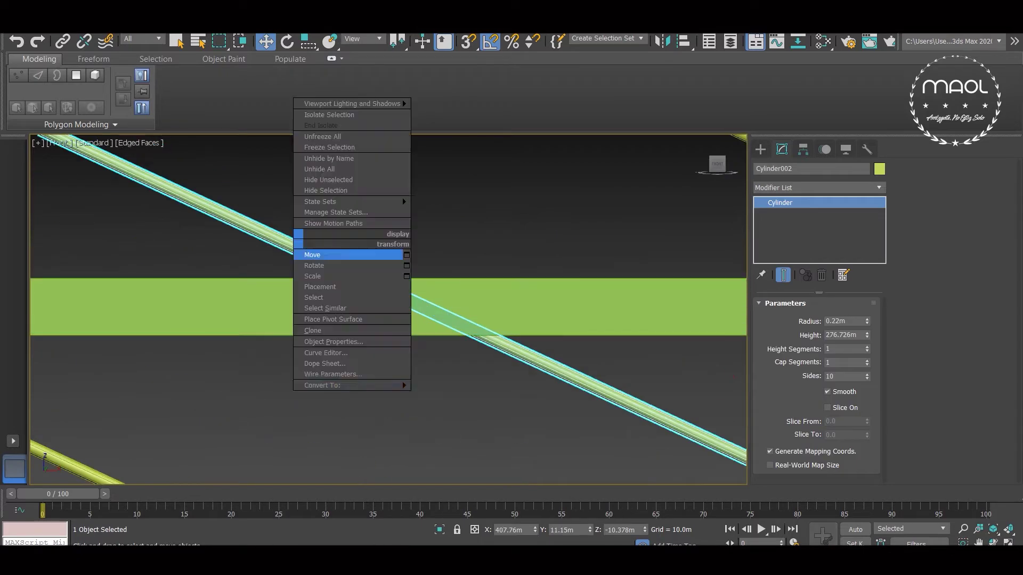
click(448, 395)
key(F3)
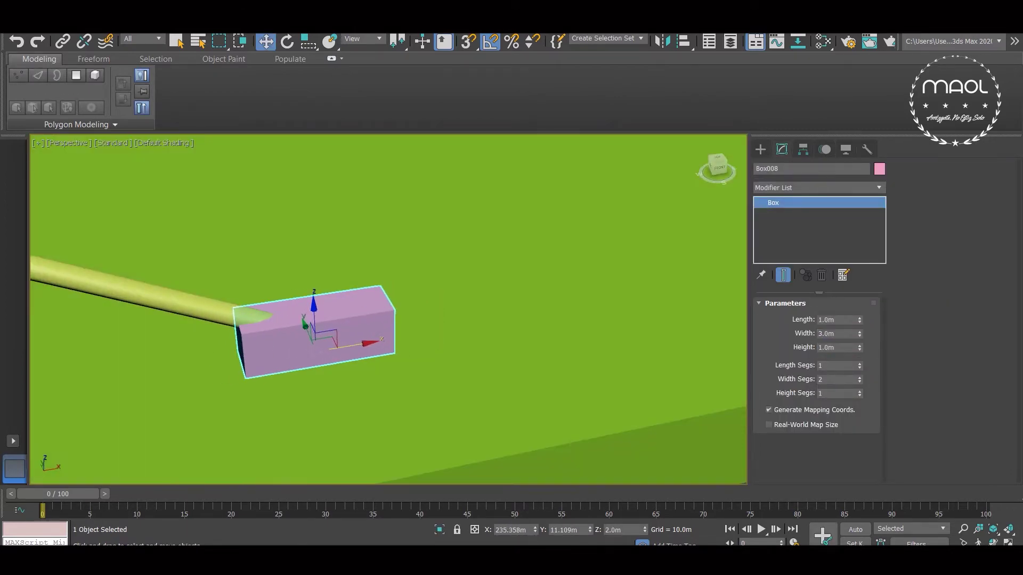
Step: Convert the small anchor box at the cable's foot to an editable poly and chamfer its two upper end edges by 0.47 m
right_click(468, 304)
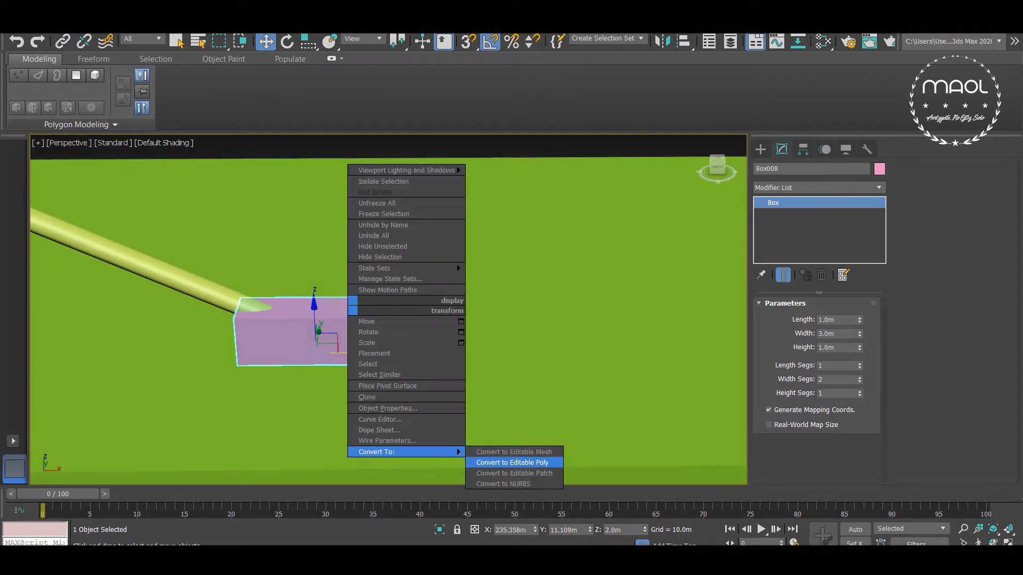
click(513, 459)
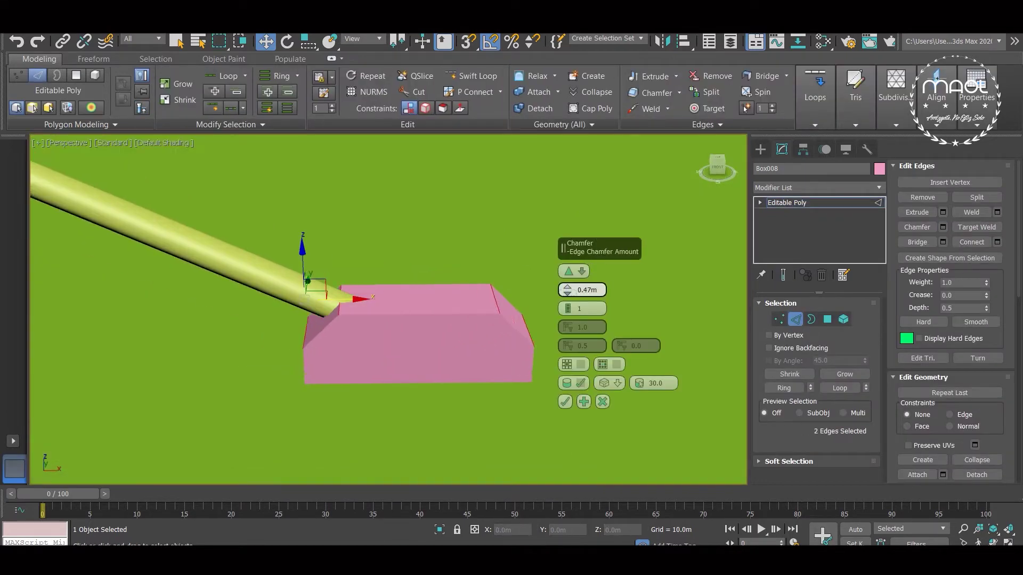
click(565, 402)
key(2)
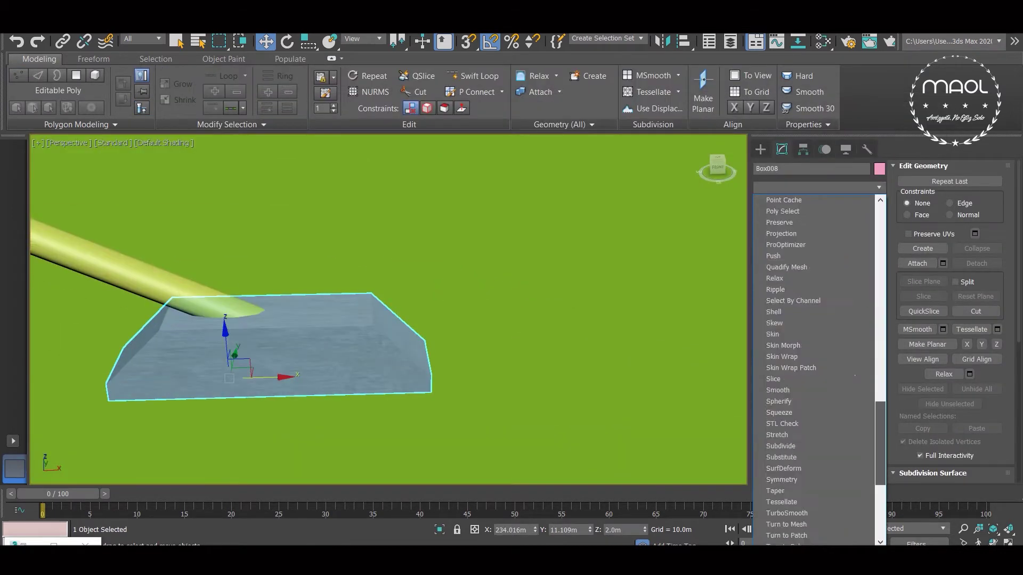
key(Return)
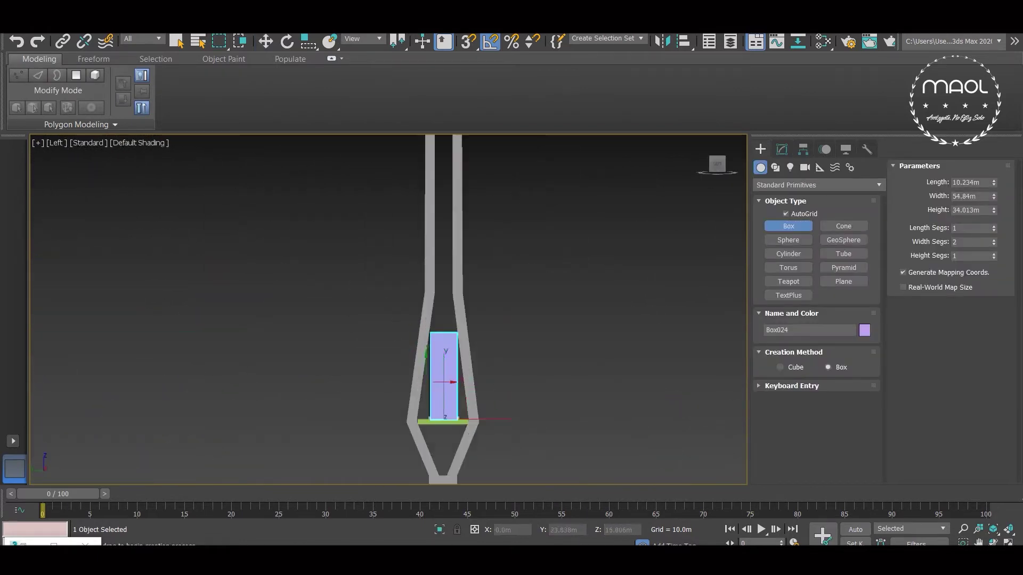
Step: Move the new box up between the vertical pylon legs and size it to about 7.164 m length and 61.394 m height
key(w)
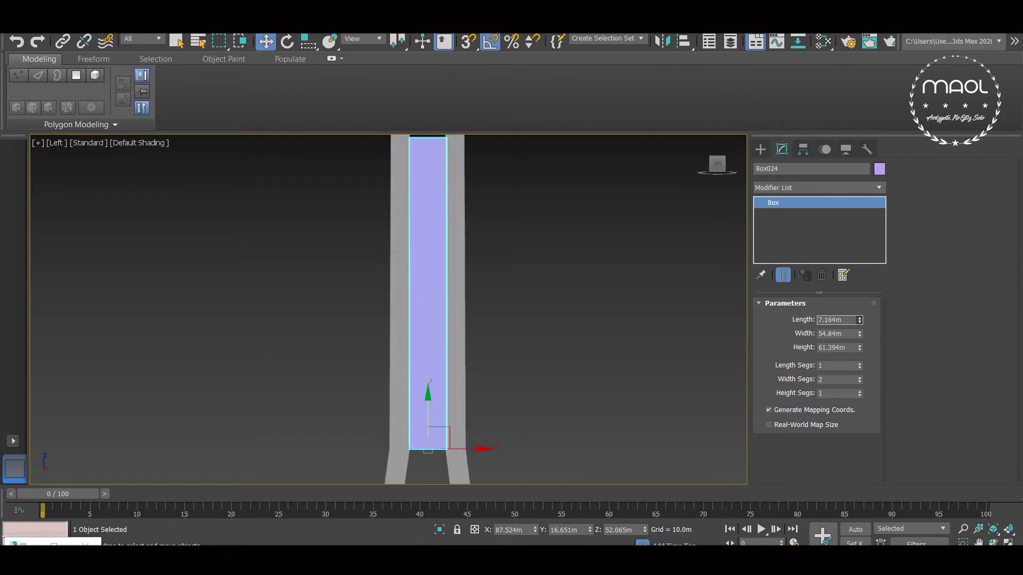
Step: Set the box between the vertical pylon legs to 4 m width and 7.164 m length
scroll(389, 309, down, 3)
scroll(466, 346, up, 5)
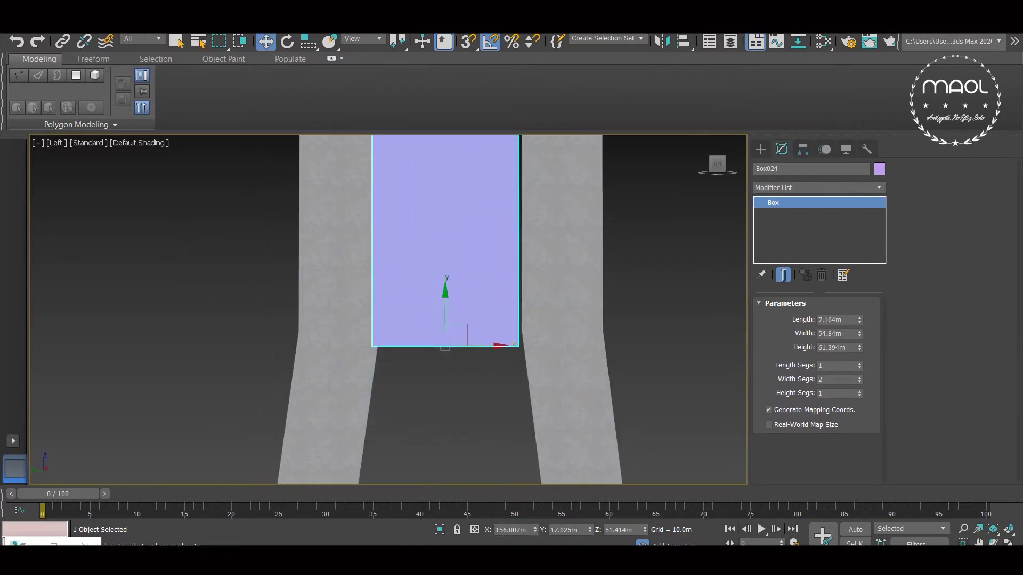
scroll(466, 347, down, 5)
text(p4)
key(Return)
text(7.164)
key(Return)
alt+middle_drag(389, 309, 554, 298)
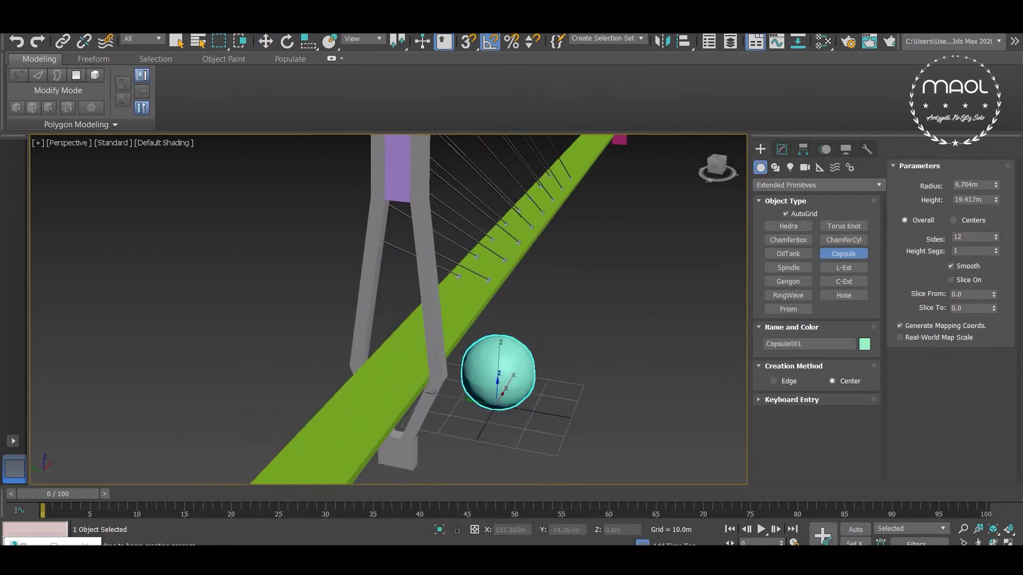
Step: Center the capsule on the box between the pylon legs on X, Y and Z, and subtract the capsules from it with ProBoolean
key(alt+a)
click(397, 171)
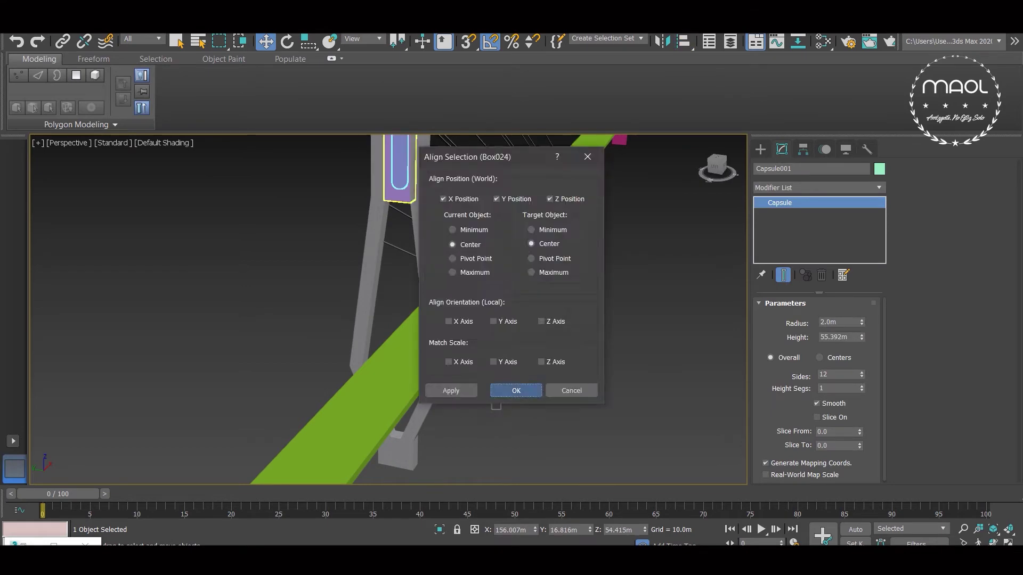
click(515, 390)
key(l)
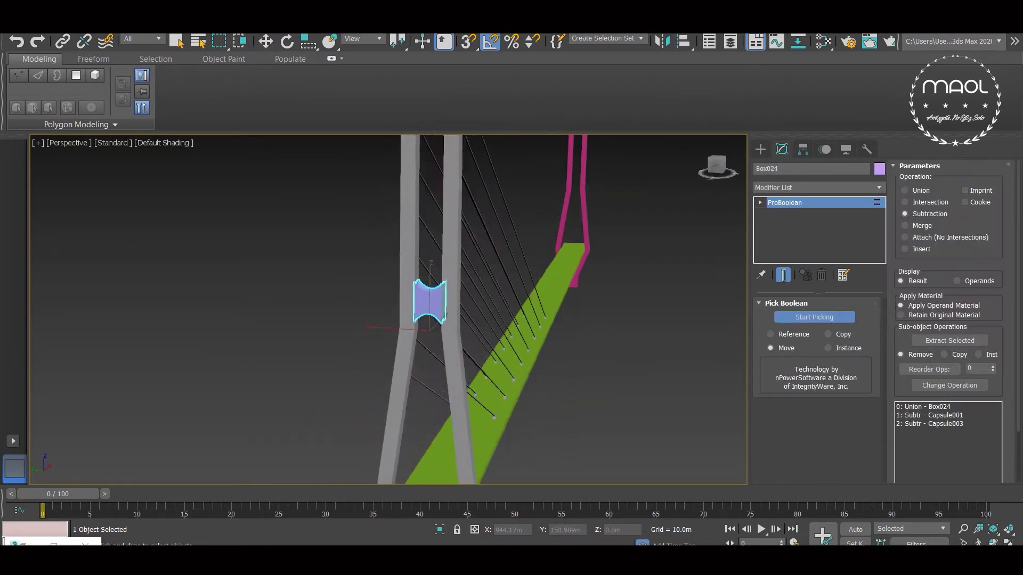
click(445, 213)
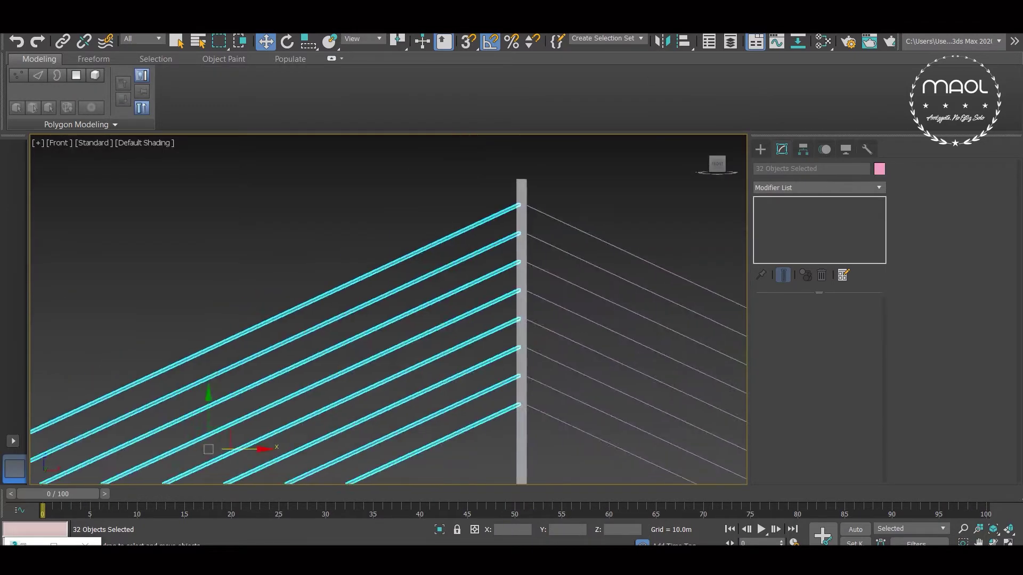
Step: Set the 0.5 m long curb box on the deck to 1124 m width and 0.3 m height, and rest it on the deck's surface
scroll(312, 250, down, 5)
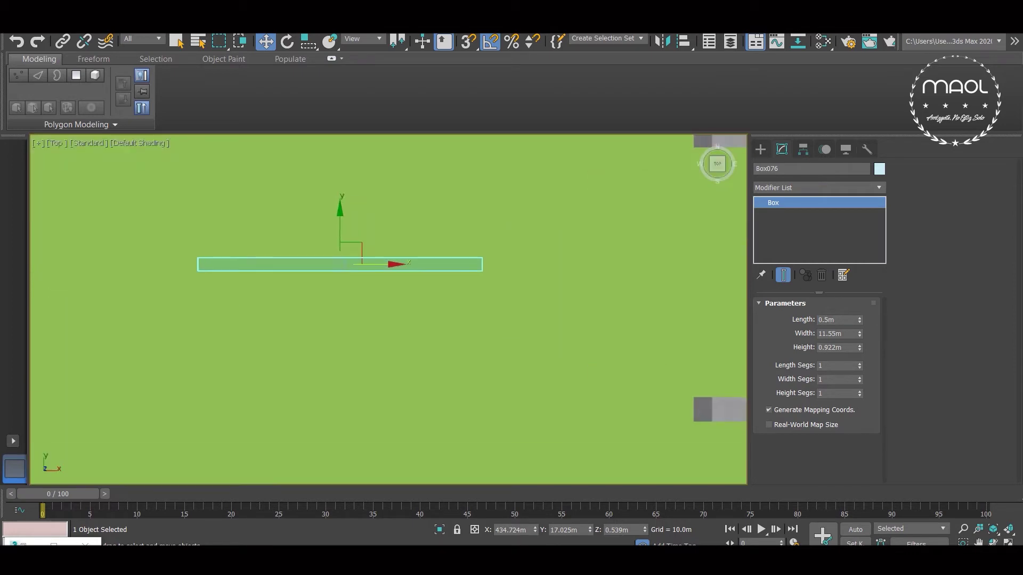
key(f)
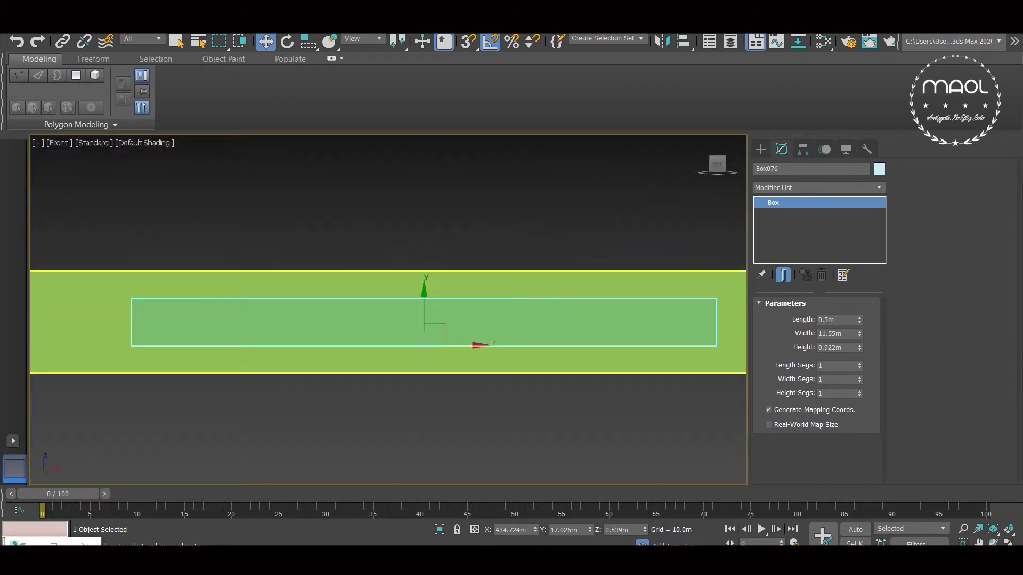
text(.3)
key(shift+Tab)
text(1024)
key(Return)
key(z)
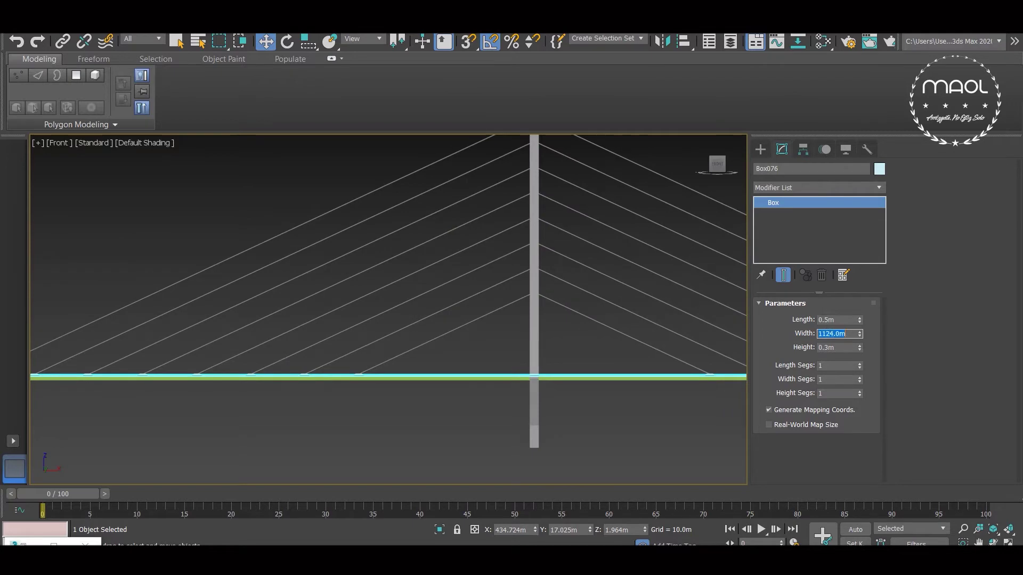
scroll(389, 319, up, 5)
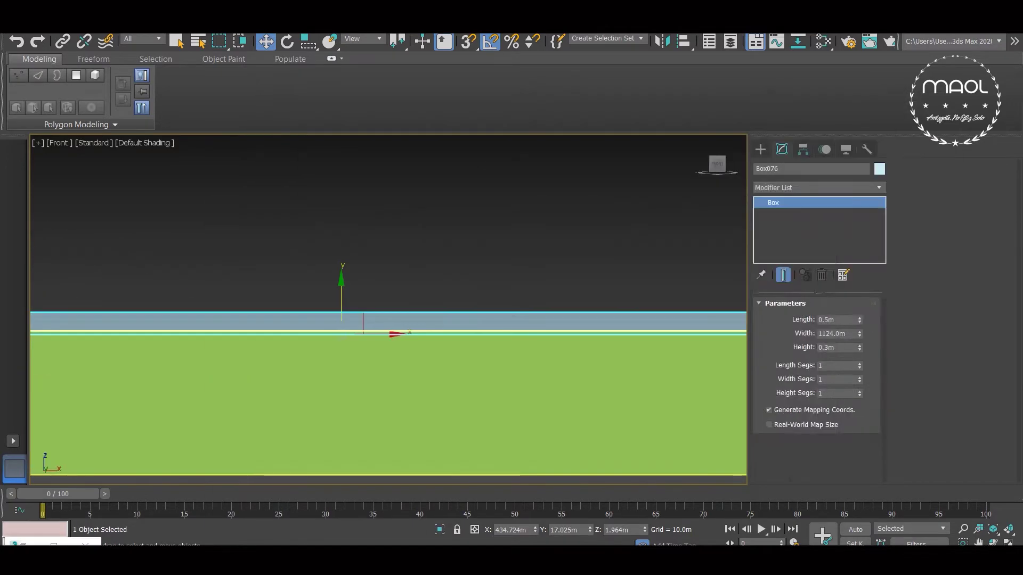
key(u)
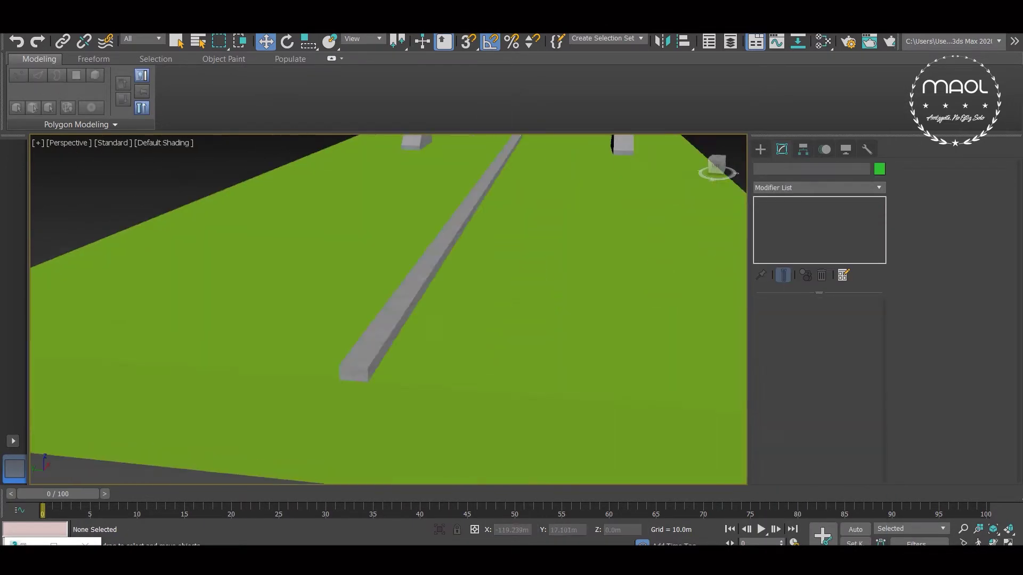
Step: Extrude the four thin side polygons at the base of the small box on the concrete curb by 0.1 m
click(372, 347)
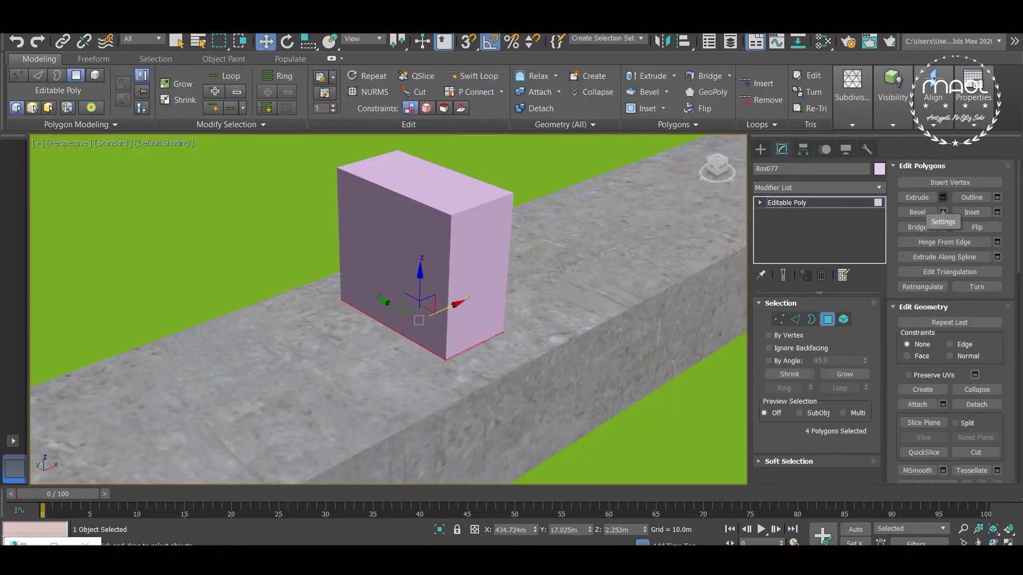
text(0.1)
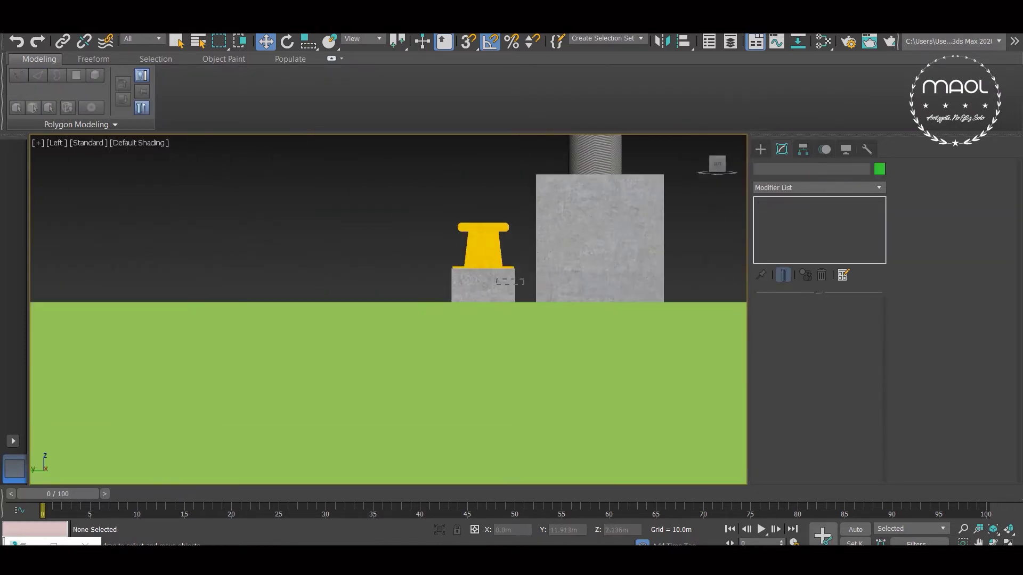
Step: Set the height of the new deck-edge railing post to 1 m
click(839, 347)
text(1)
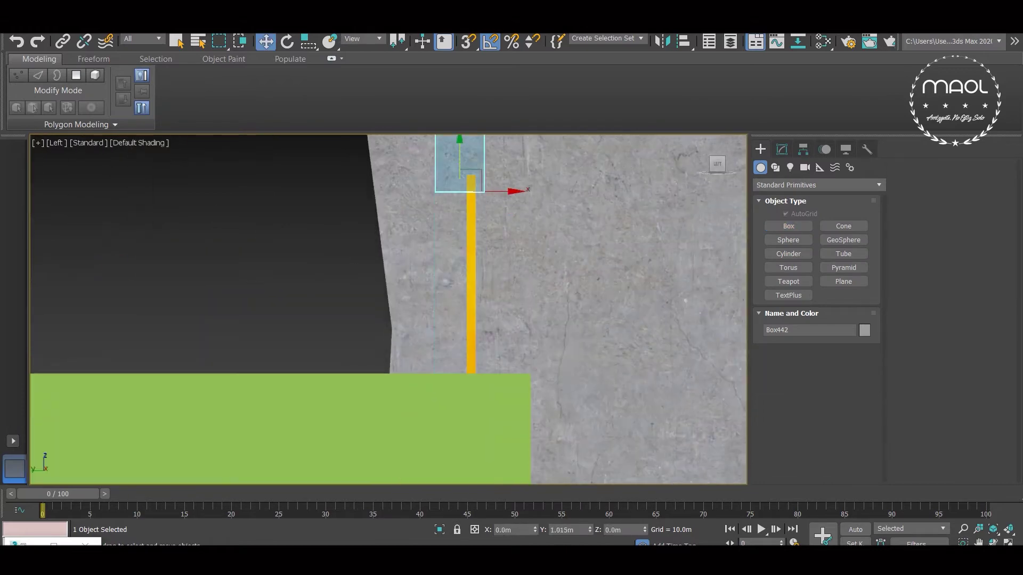
Step: Size the small railing box near the yellow post with a 0.05 m section and enter 1.16 m as its long side
text(5)
key(Return)
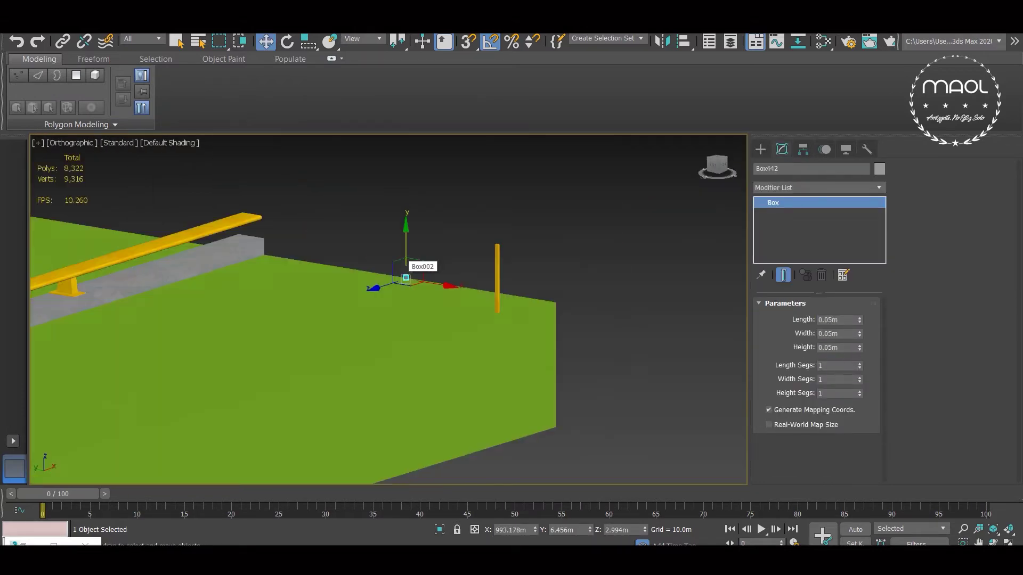
text(1.16)
key(Return)
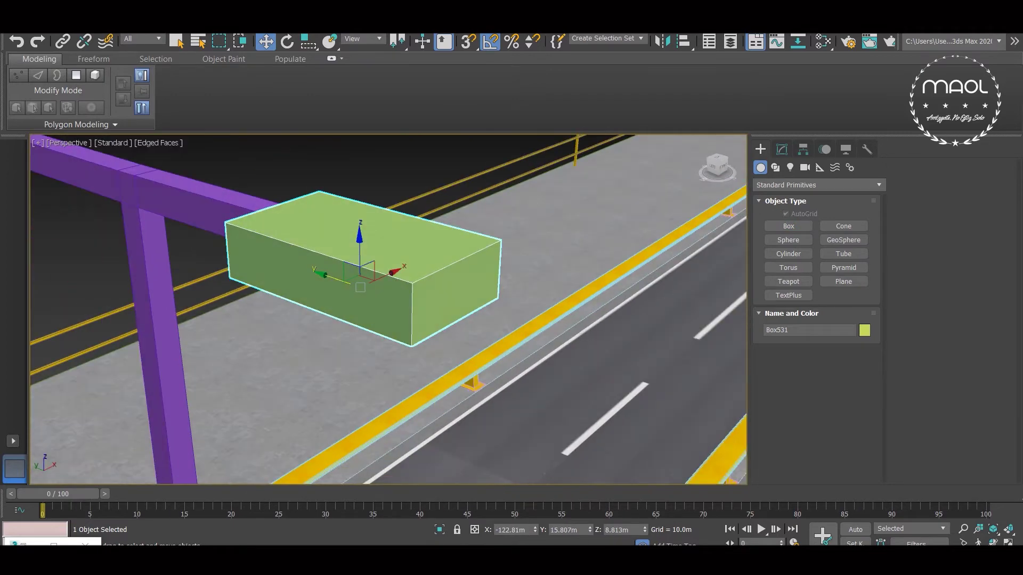
Step: Convert the green lamp-head box at the end of the purple arm to an editable poly and add a modifier to the shaped lamp head
right_click(446, 261)
click(461, 266)
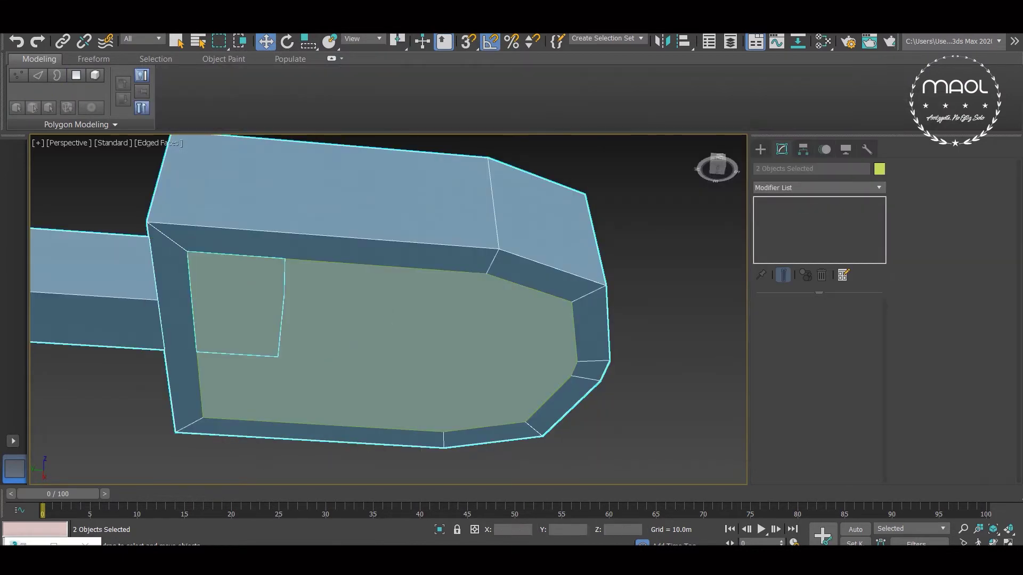
click(818, 188)
click(810, 427)
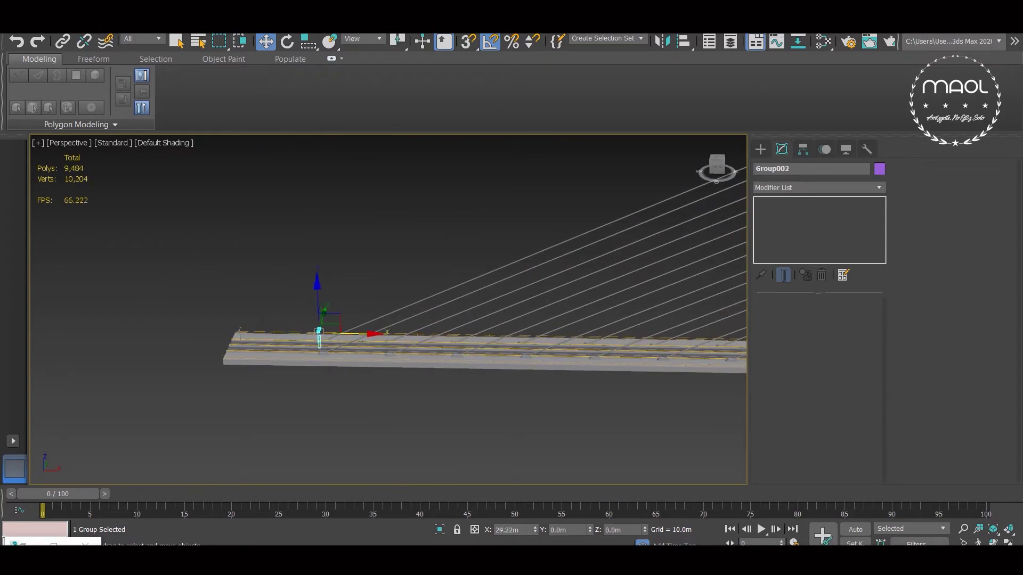
Step: Clone the street-lamp group a short distance along the deck on the X axis
shift+drag(320, 333, 340, 333)
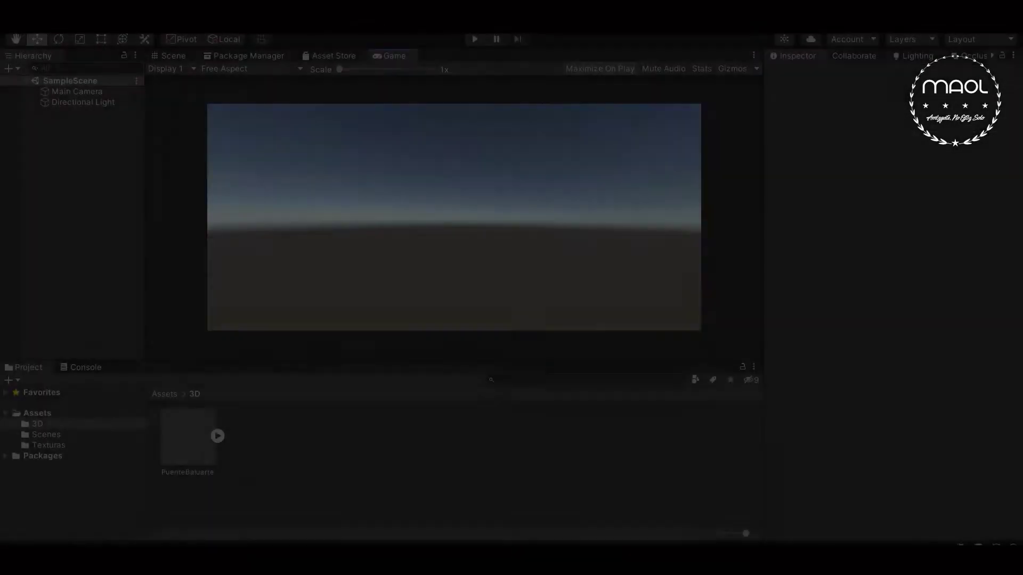
Step: Switch to Unity and place the PuenteBaluarte model from the 3D assets folder in the sample scene
mouse_move(188, 437)
mouse_down()
mouse_move(452, 178)
mouse_move(452, 202)
mouse_up()
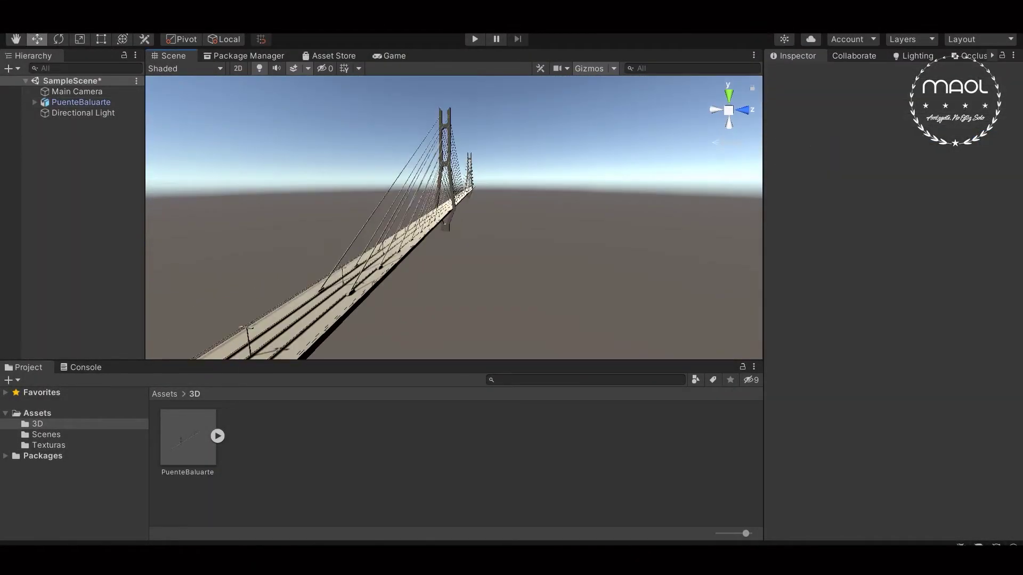
right_drag(452, 213, 453, 213)
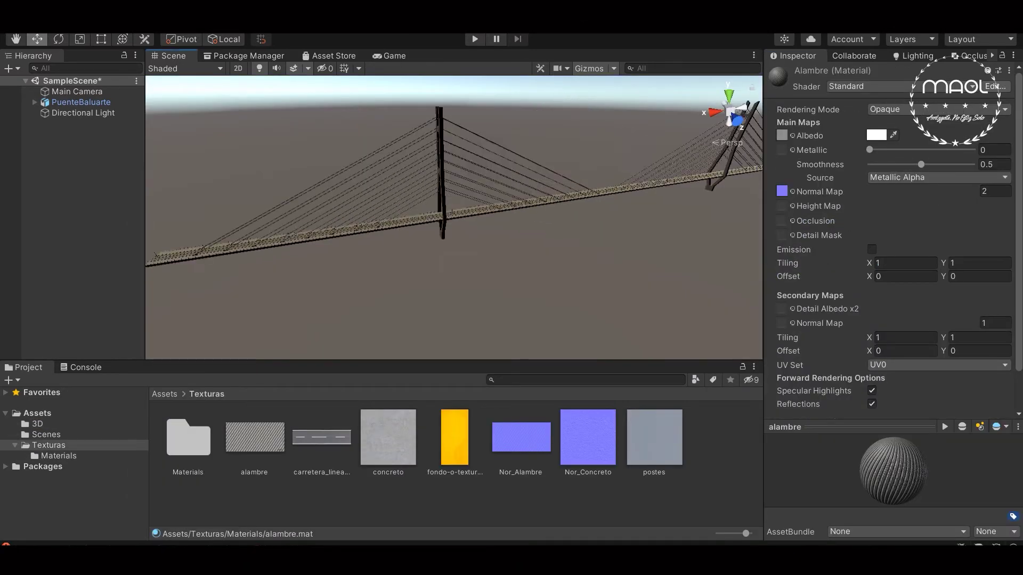
Step: Create a new Terrain object in the scene with the bridge
right_click(61, 138)
click(224, 373)
key(f)
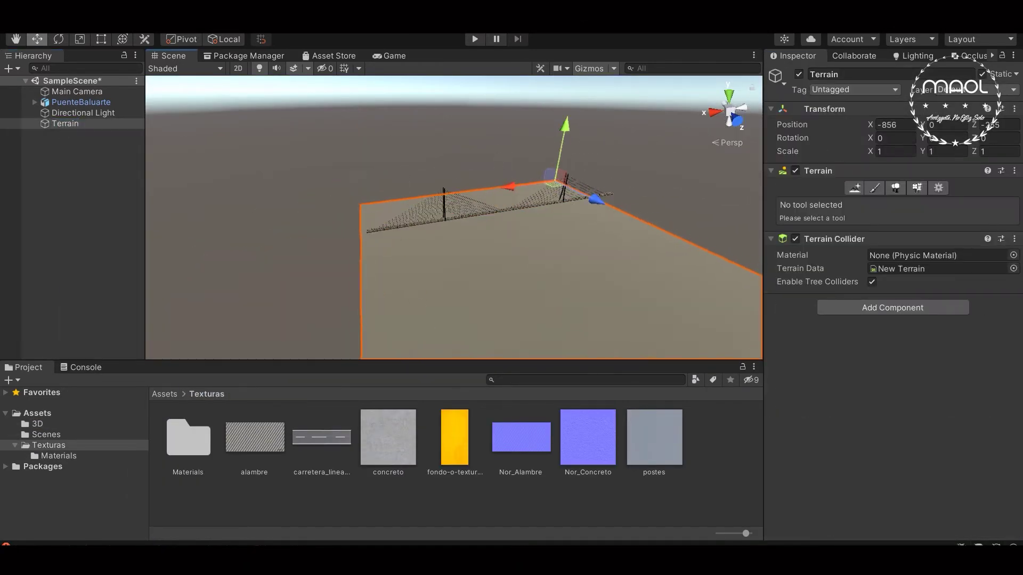
Step: Set the terrain's width and length to 1500 in the mesh resolution settings
click(729, 96)
click(939, 187)
scroll(893, 298, down, 10)
click(870, 357)
text(1)
key(Delete)
key(Return)
key(w)
key(f)
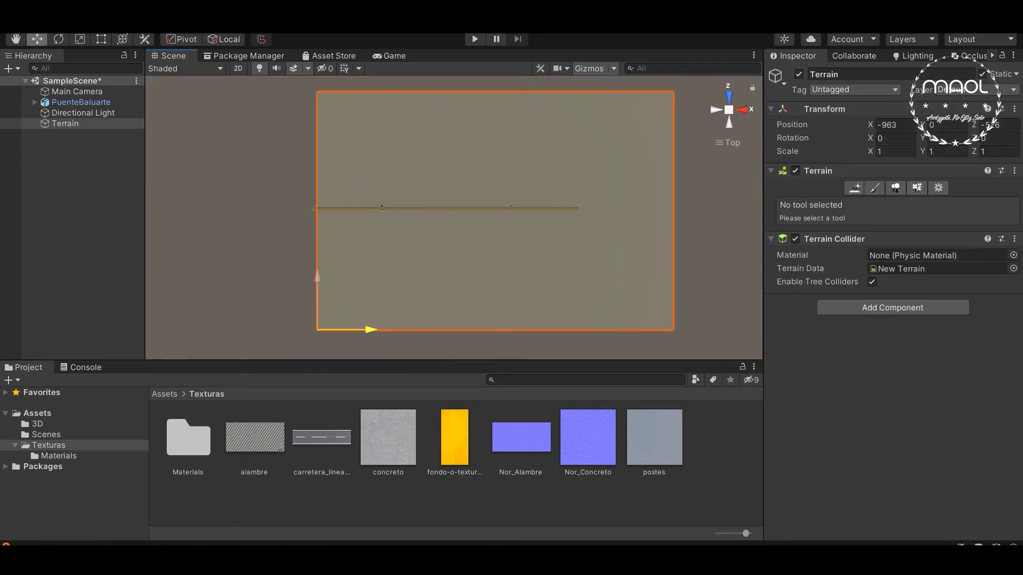
click(938, 188)
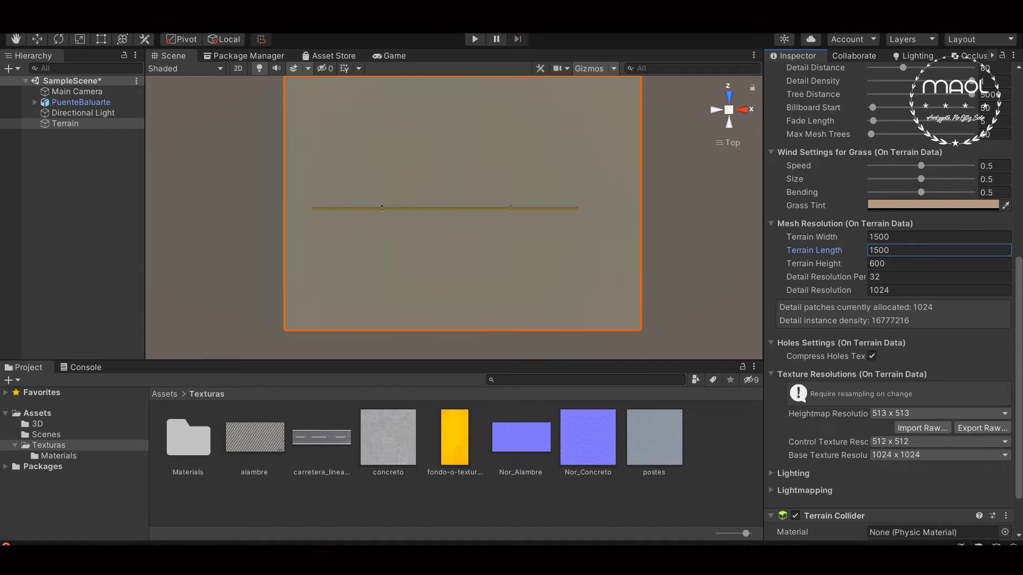
Step: Position the terrain beneath the bridge and raise the PuenteBaluarte model high above it
key(w)
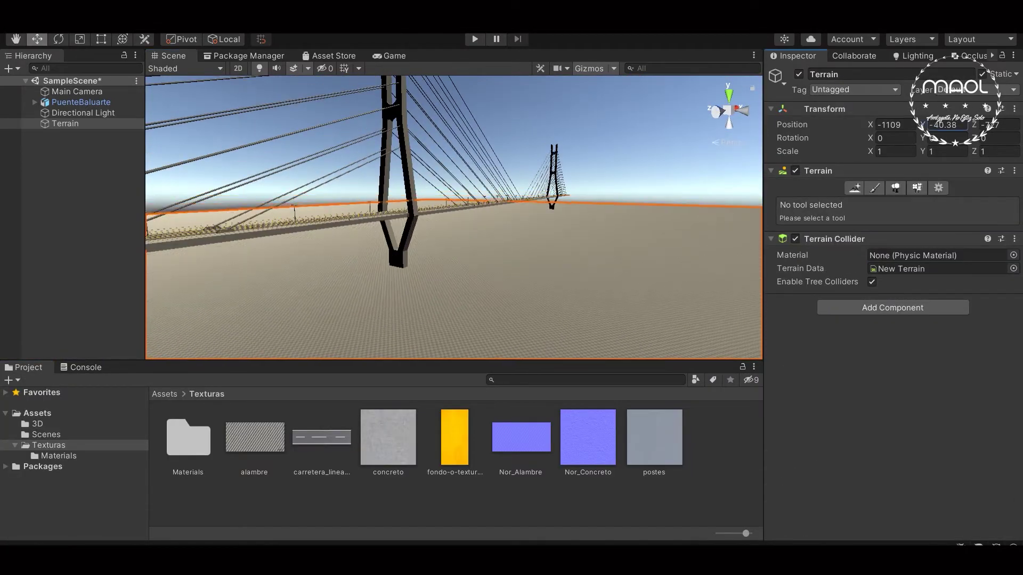
click(81, 102)
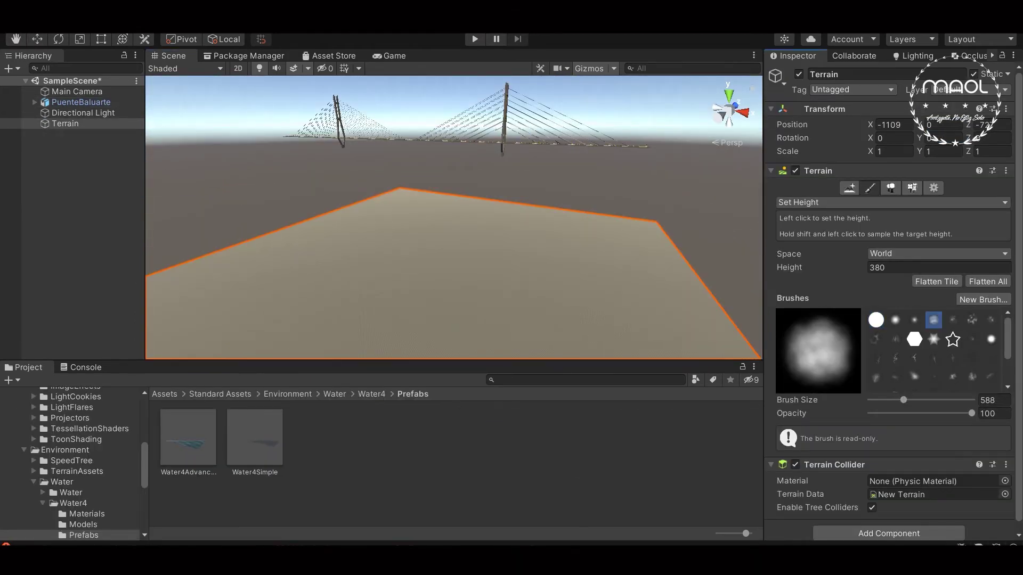
Step: Raise a flat-topped mountain on the terrain using Set Height at 380 with brush size 588 and opacity 100
mouse_move(290, 221)
mouse_down()
mouse_move(320, 251)
mouse_move(309, 234)
mouse_up()
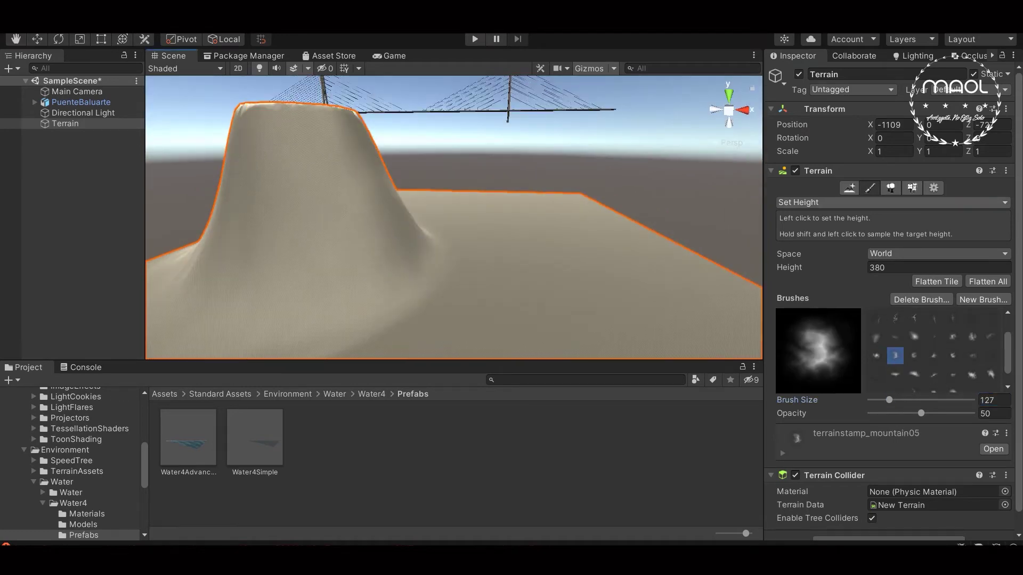
Step: Add ridges around the mountain's foot using Stamp Terrain with the terrainstamp_ridge02 brush, size 127, stamp height 20 and Max-Add value 1
click(893, 202)
click(809, 256)
right_drag(337, 273, 373, 250)
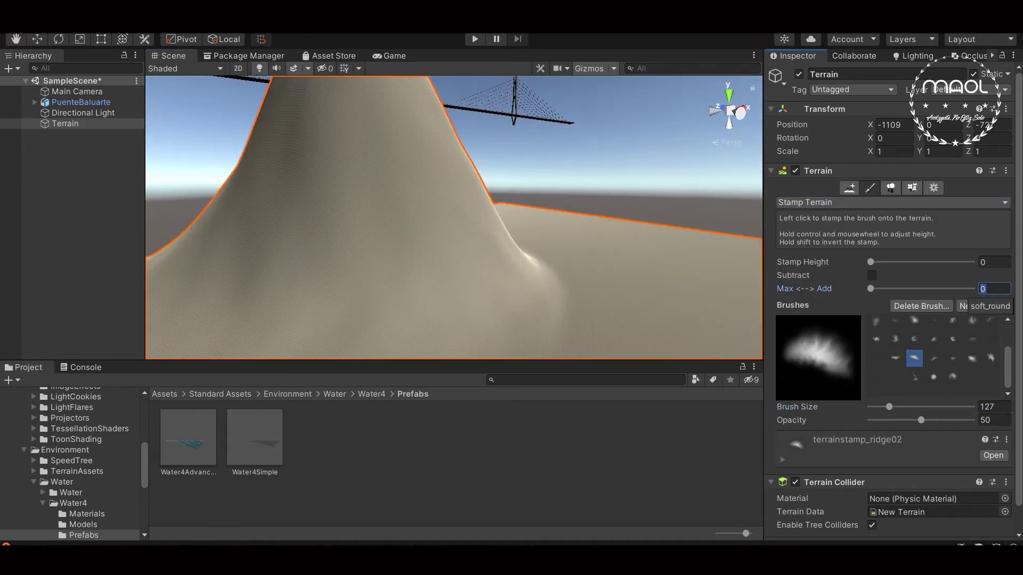
text(1)
key(Return)
scroll(307, 210, down, 3)
right_drag(415, 264, 376, 239)
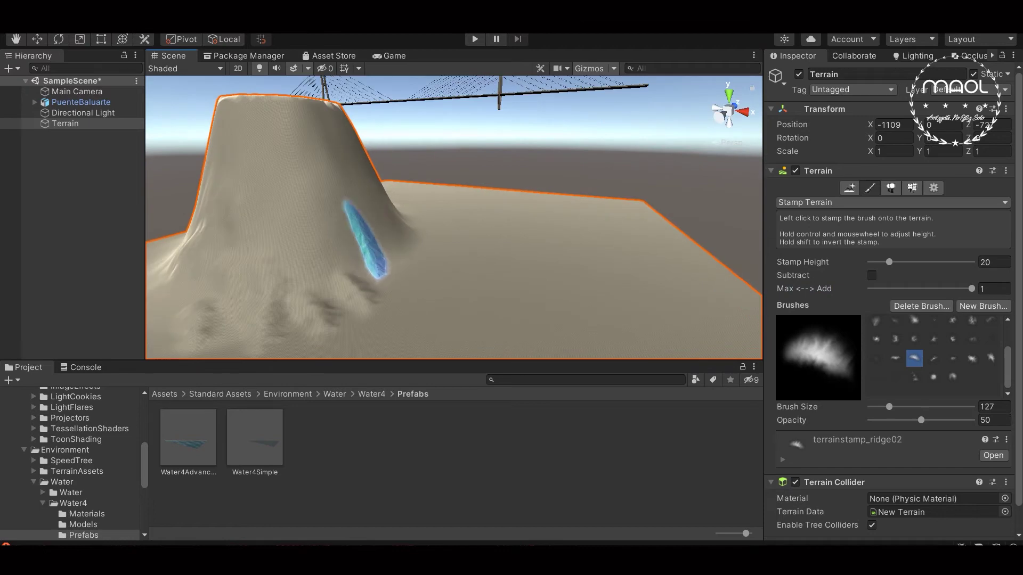
Step: Stamp the terrainstamp_ridge05 brush over the mountain's slopes at height 20 and across its flat top at height 5
right_drag(301, 229, 586, 236)
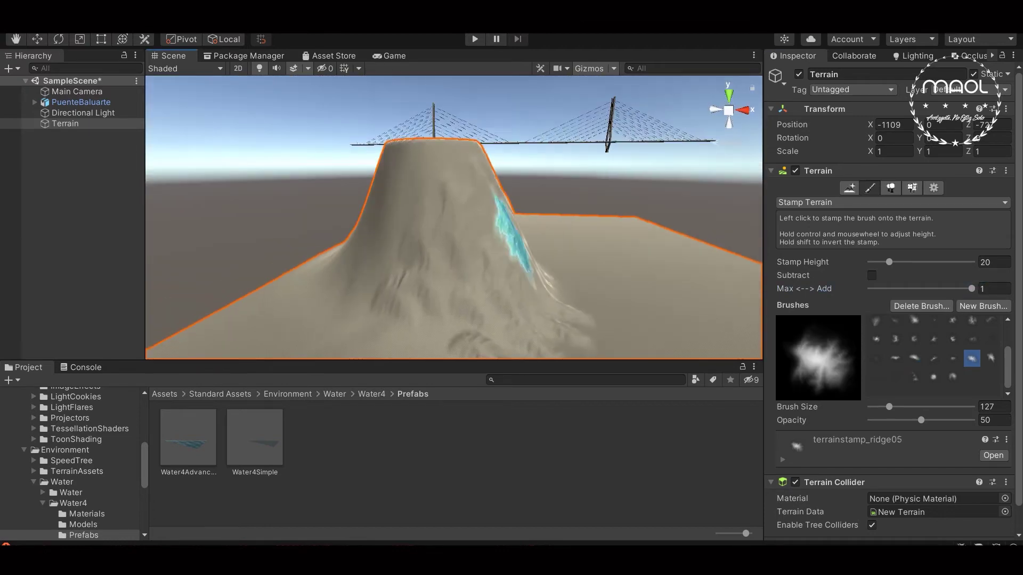
right_drag(442, 237, 639, 240)
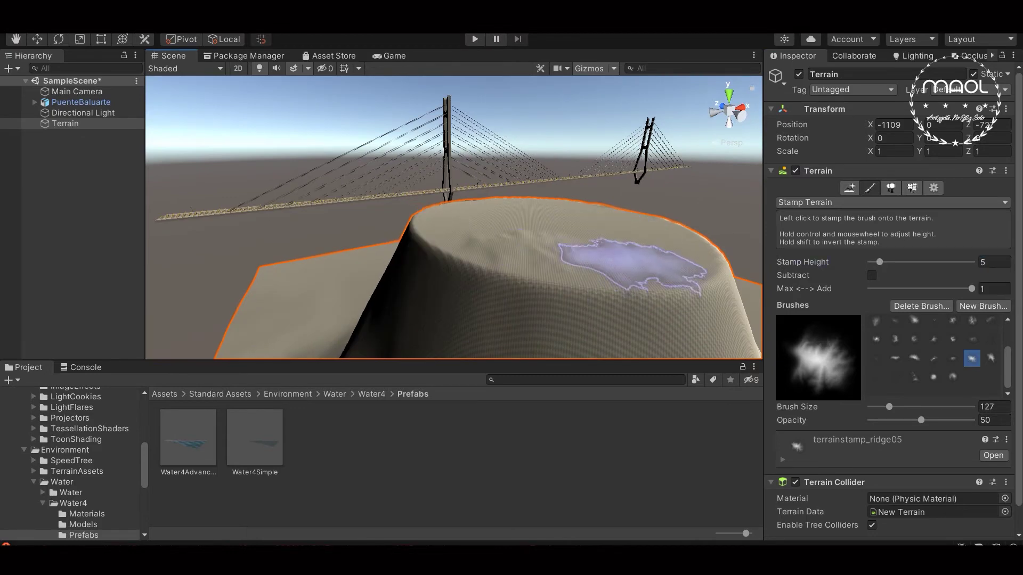
Step: Align the bridge's near pylon with the mountain top and reselect the terrain for painting
key(f)
key(w)
double_click(81, 102)
double_click(65, 123)
click(870, 188)
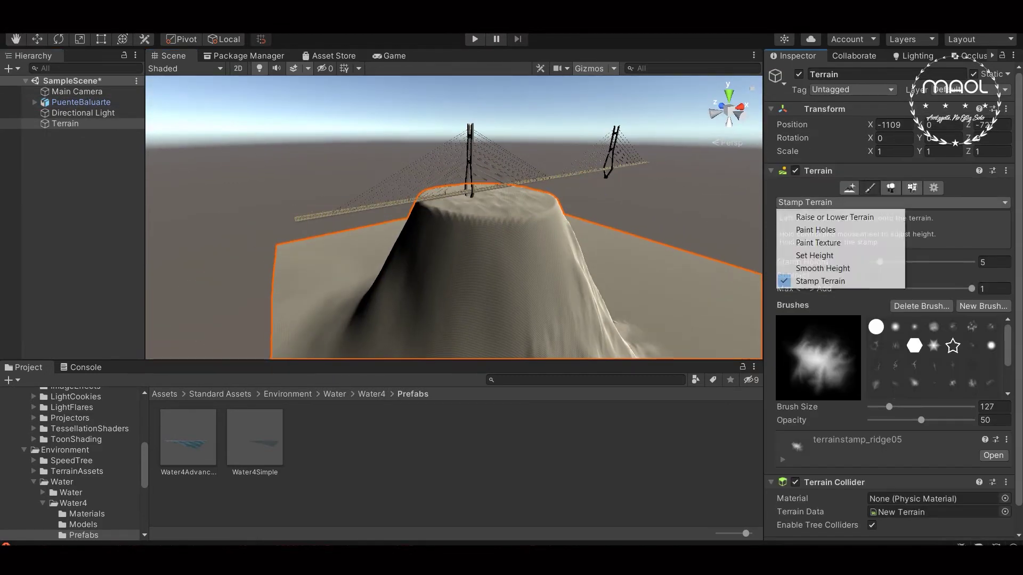
Step: Erode the mountain's steep side using Set Height at 0 with a cloudy brush, size 127 and about 9.9 opacity
click(892, 202)
click(892, 234)
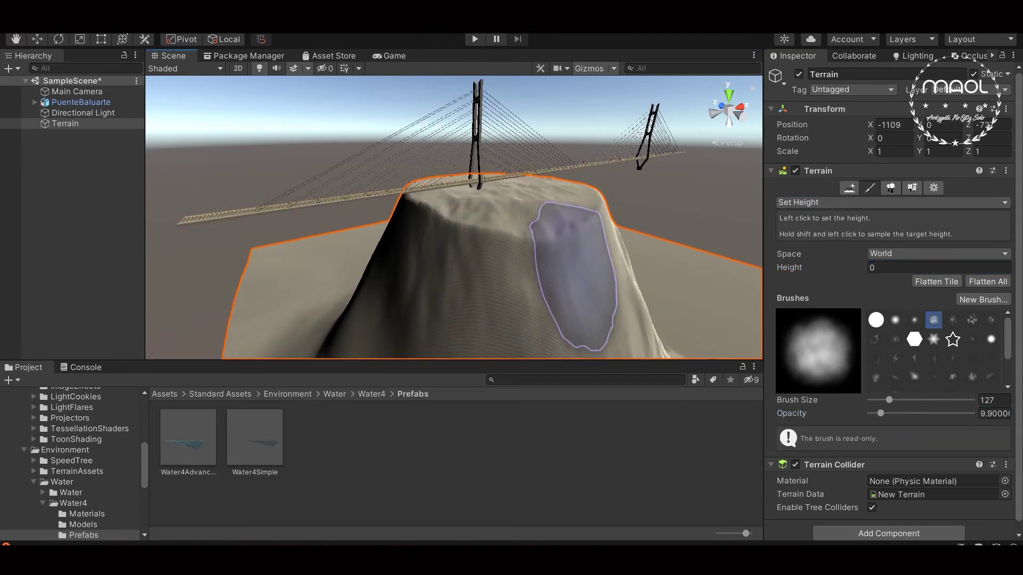
alt+drag(602, 256, 532, 250)
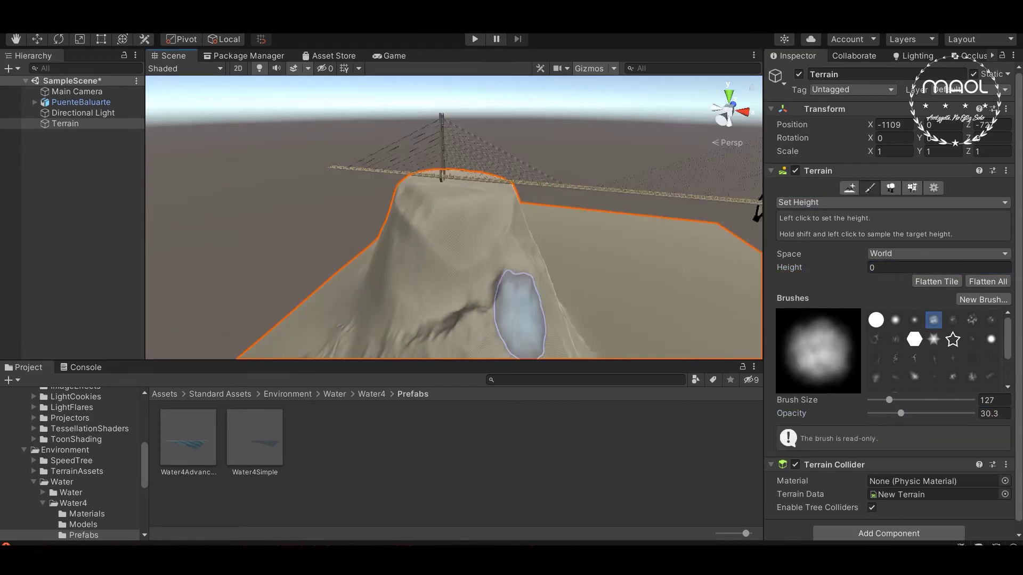
Step: Carve irregular crags into the mountain's remaining sides using Set Height at 0 with brush size 127 and opacity 30.3
scroll(429, 283, up, 5)
scroll(266, 288, down, 5)
alt+drag(267, 287, 458, 214)
alt+drag(532, 256, 443, 260)
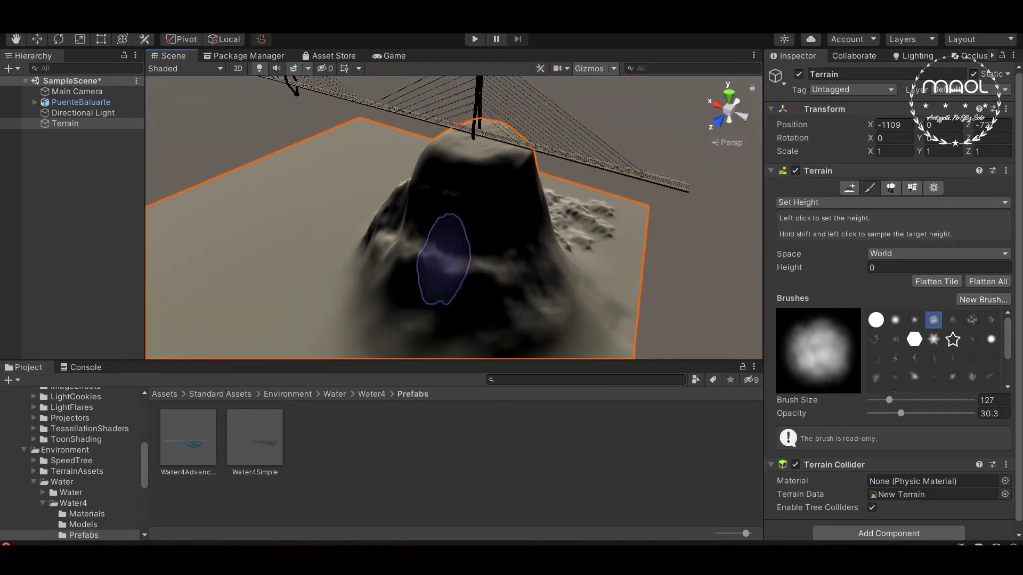
alt+drag(469, 305, 458, 256)
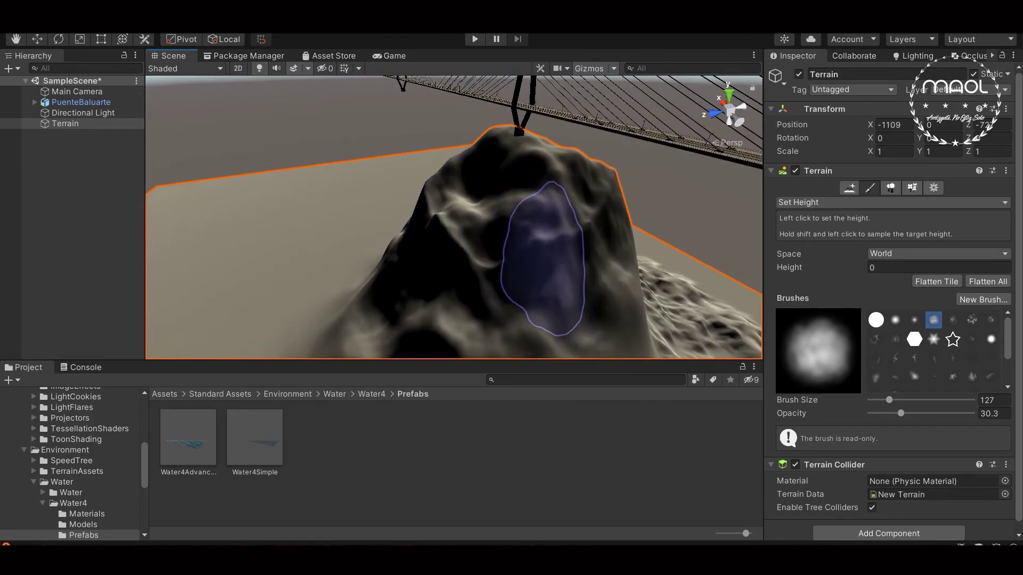
Step: Stamp craggy detail onto the mountain's slopes at stamp height 20, brush size 127 and opacity 30.3
alt+drag(543, 258, 720, 239)
click(821, 281)
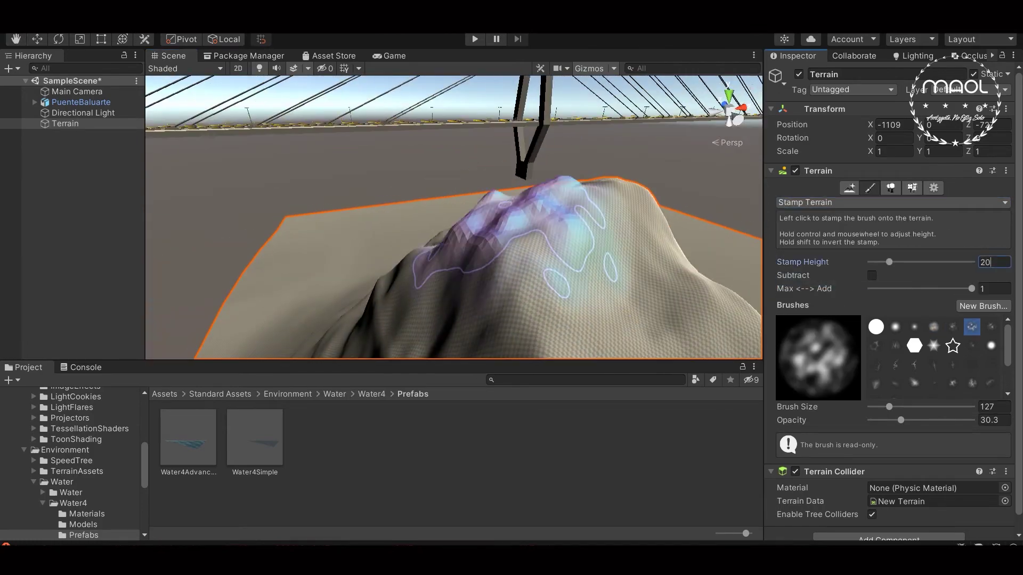
alt+drag(479, 240, 612, 224)
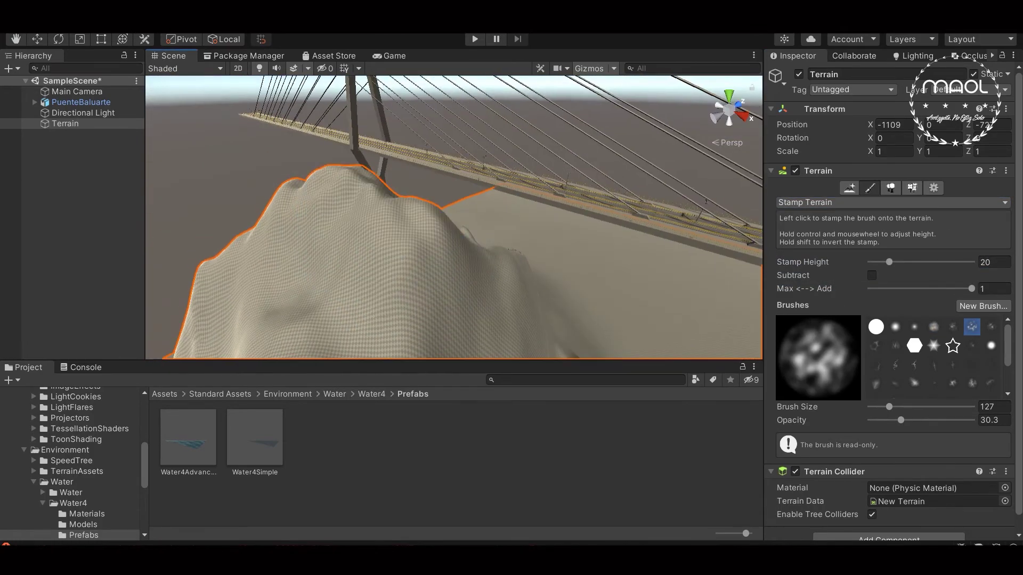
Step: Shape the mountain top beneath the near pylon using Set Height at 370 with a cloudy brush of size 15
click(892, 202)
click(820, 242)
alt+drag(533, 240, 586, 234)
click(892, 203)
click(820, 255)
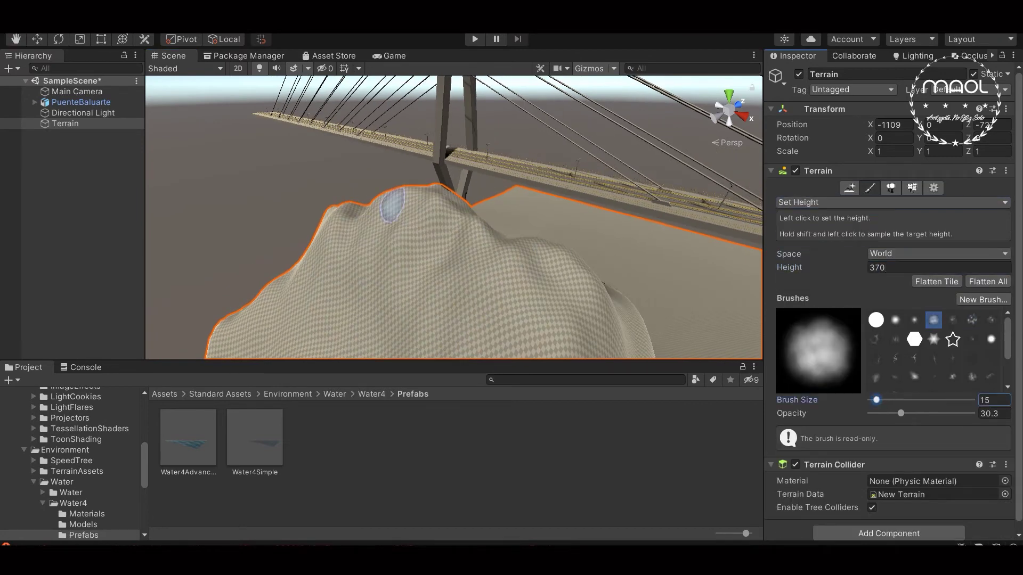
Step: Build up mountain masses around the bridge pylon using Set Height at 500, brush size 300 and opacity 87.6
alt+drag(439, 196, 362, 165)
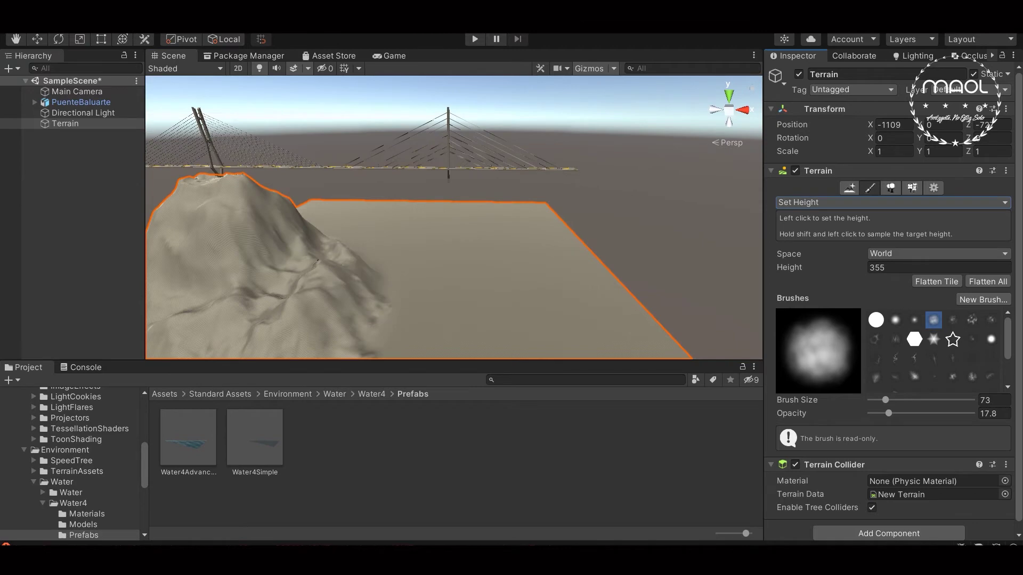
text(3)
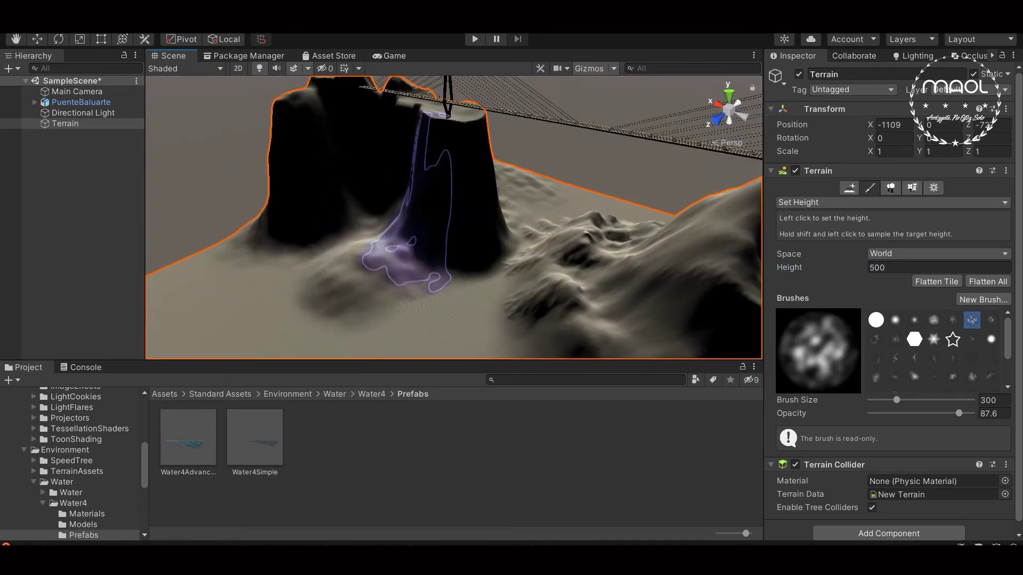
Step: Reselect the terrain and carve the cliff below the pylon using Set Height at 0 with the star brush, size 33 and opacity 31
click(83, 112)
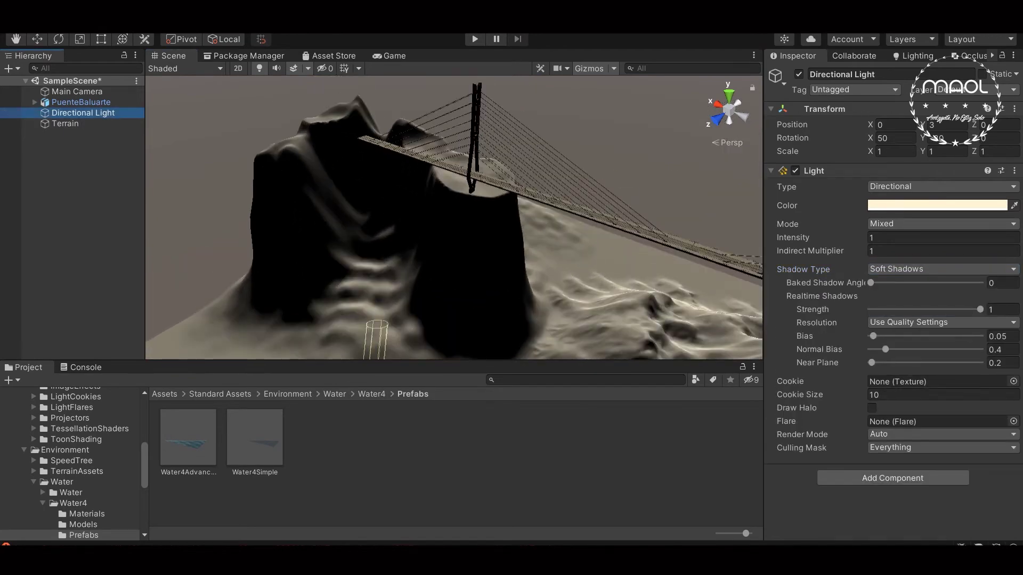
click(65, 123)
text(0)
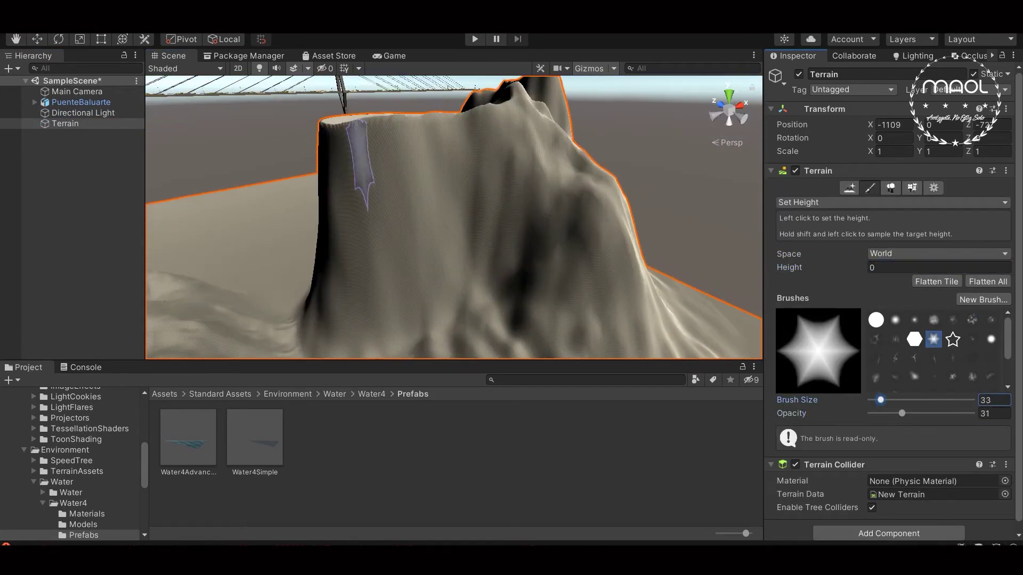
alt+drag(359, 160, 413, 168)
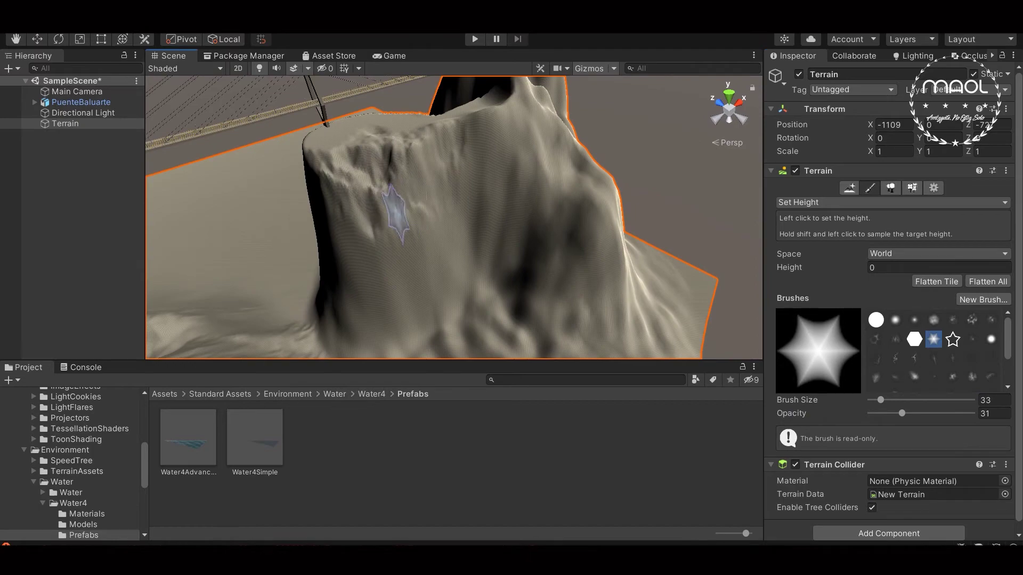
click(933, 319)
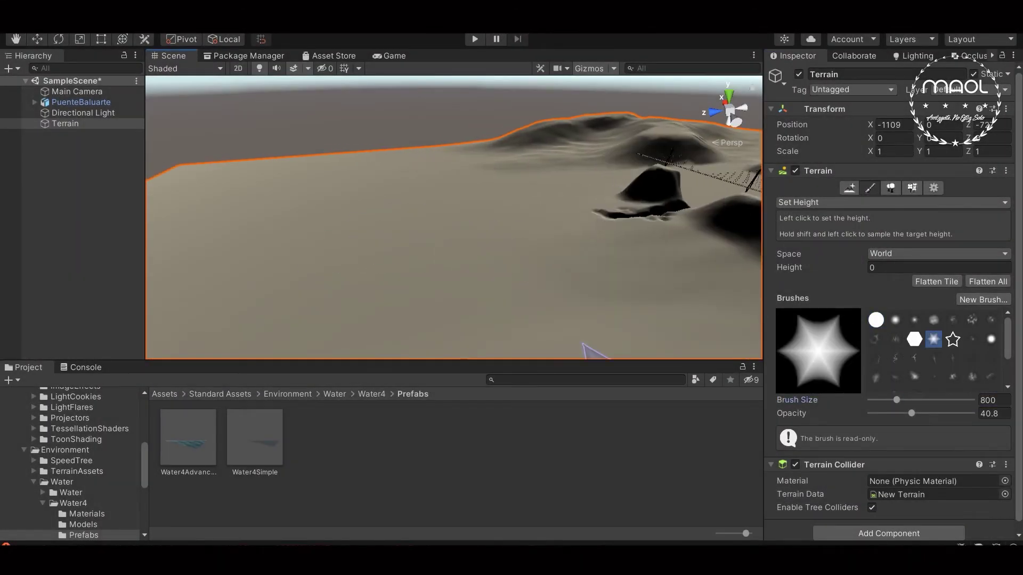
Step: Raise surrounding mountain ranges with the star brush using Set Height at 700 and 1000, brush sizes 800 and 919
alt+drag(591, 352, 501, 187)
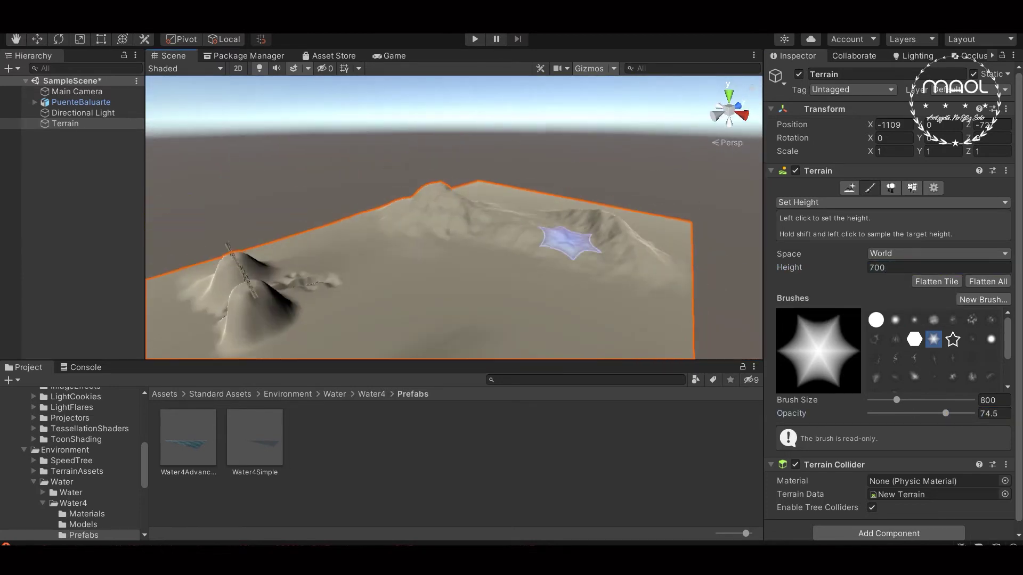
mouse_move(543, 280)
alt+mouse_down()
mouse_move(434, 269)
mouse_move(490, 229)
mouse_move(525, 256)
mouse_move(546, 320)
mouse_move(456, 266)
alt+mouse_up()
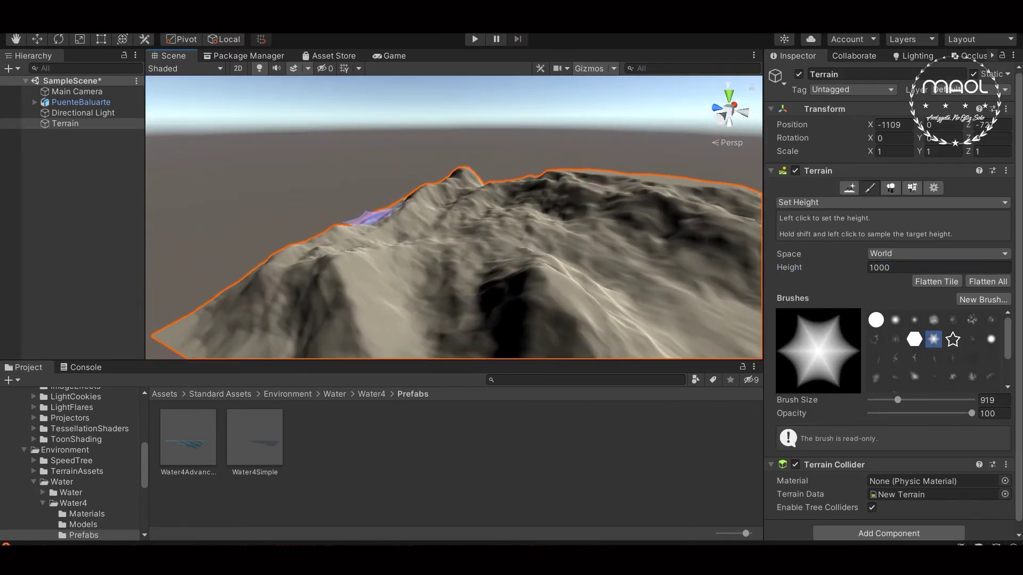
alt+drag(435, 205, 341, 160)
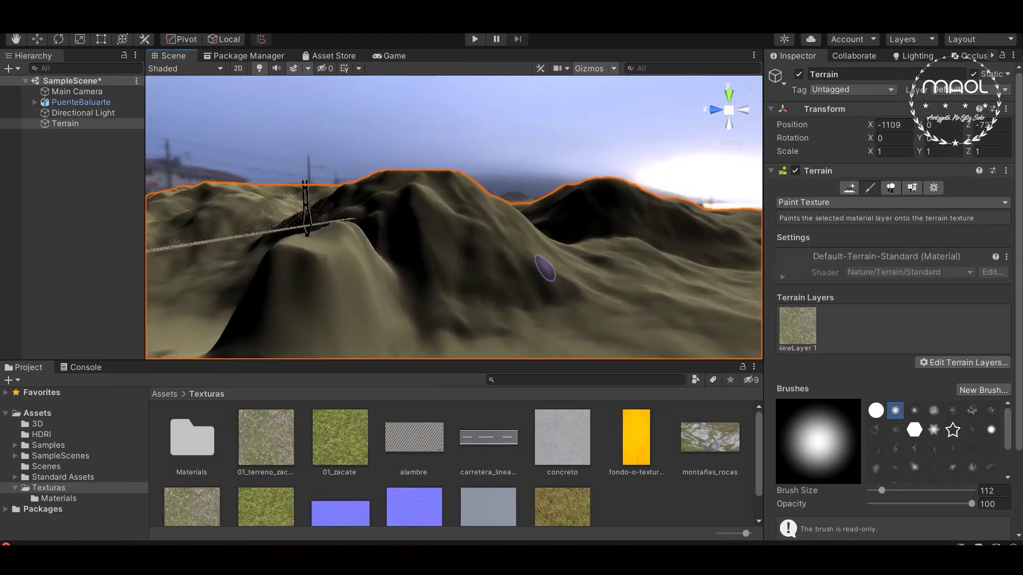
Step: Create a second terrain layer from the 01_zacate grass texture
alt+drag(545, 269, 657, 253)
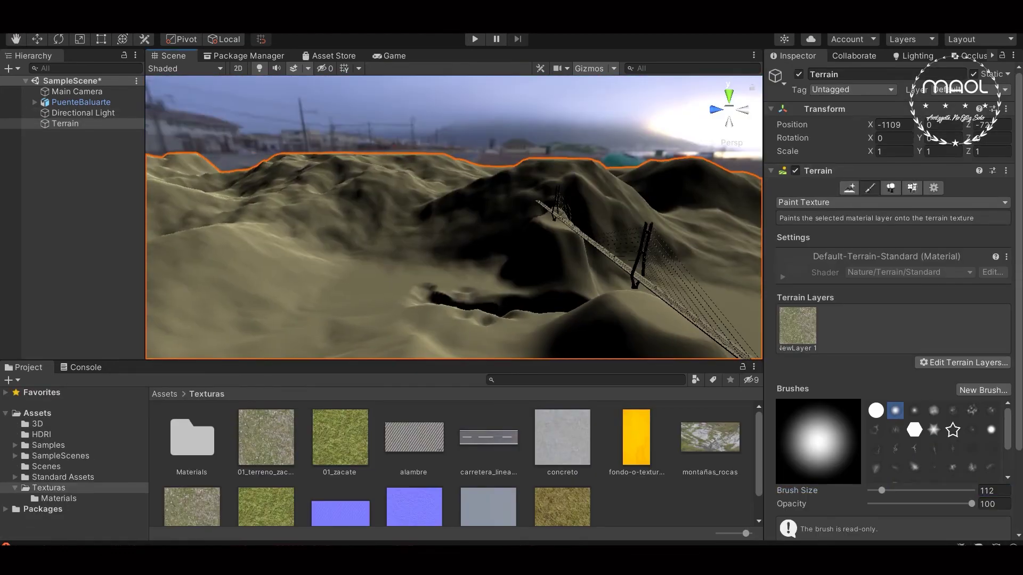
click(963, 362)
click(943, 374)
double_click(337, 343)
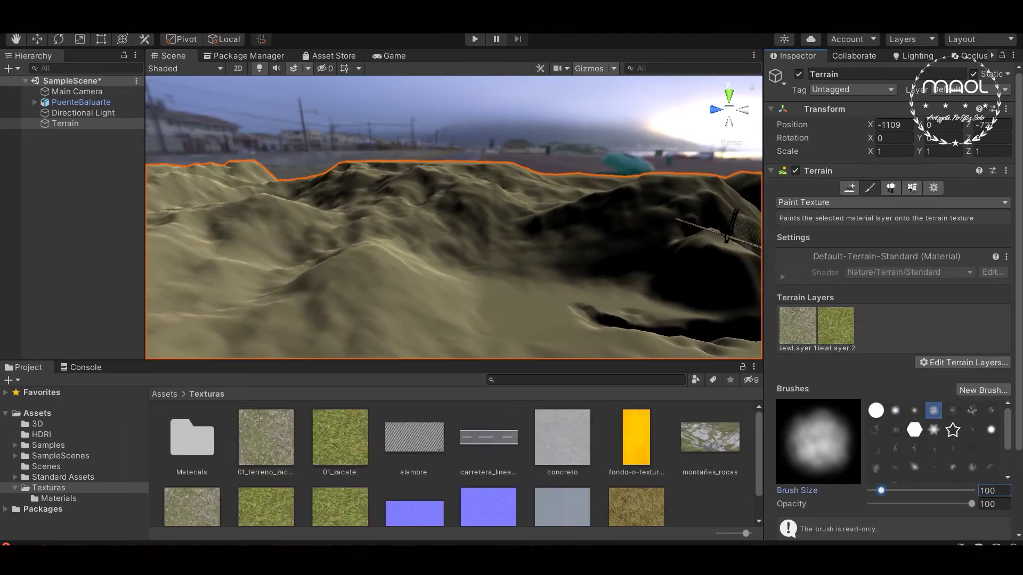
Step: Paint the grass layer over the hills with the cloudy brush
click(835, 326)
mouse_move(479, 224)
alt+mouse_down()
mouse_move(445, 217)
mouse_move(456, 194)
mouse_move(309, 208)
mouse_move(320, 199)
mouse_move(715, 235)
mouse_move(453, 197)
alt+mouse_up()
scroll(890, 319, down, 10)
scroll(890, 320, up, 10)
Step: Create a third terrain layer from the montañas_rocas rock texture
click(990, 349)
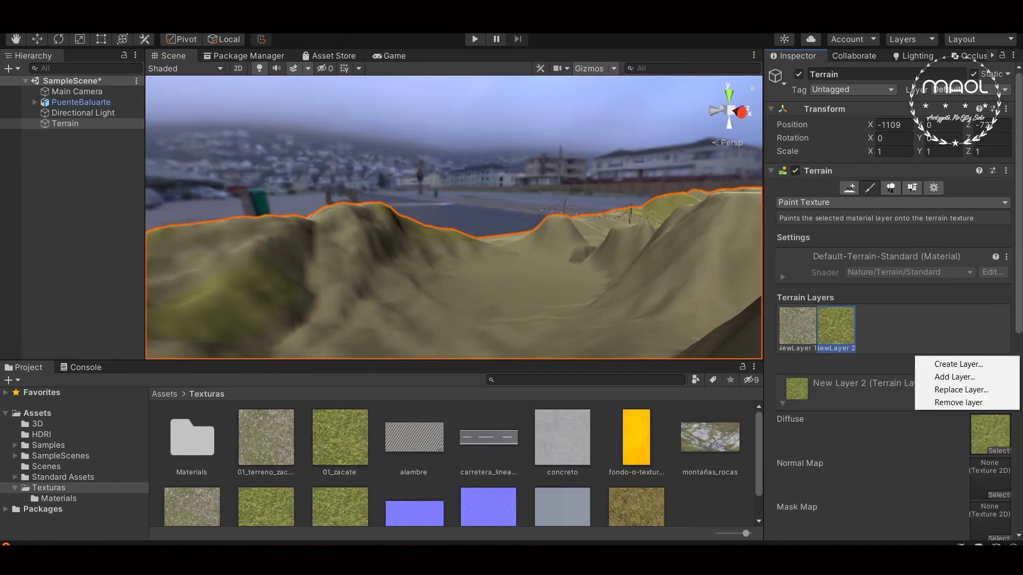
click(954, 363)
text(mont)
double_click(160, 337)
Step: Set the rock layer's tiling size to 100 by 100 and paint rocky patches on the hills with brush size 337
scroll(890, 320, down, 5)
mouse_move(453, 197)
alt+mouse_down()
mouse_move(480, 263)
mouse_move(471, 169)
mouse_move(411, 177)
mouse_move(366, 229)
mouse_move(427, 296)
mouse_move(328, 186)
mouse_move(297, 172)
alt+mouse_up()
click(894, 377)
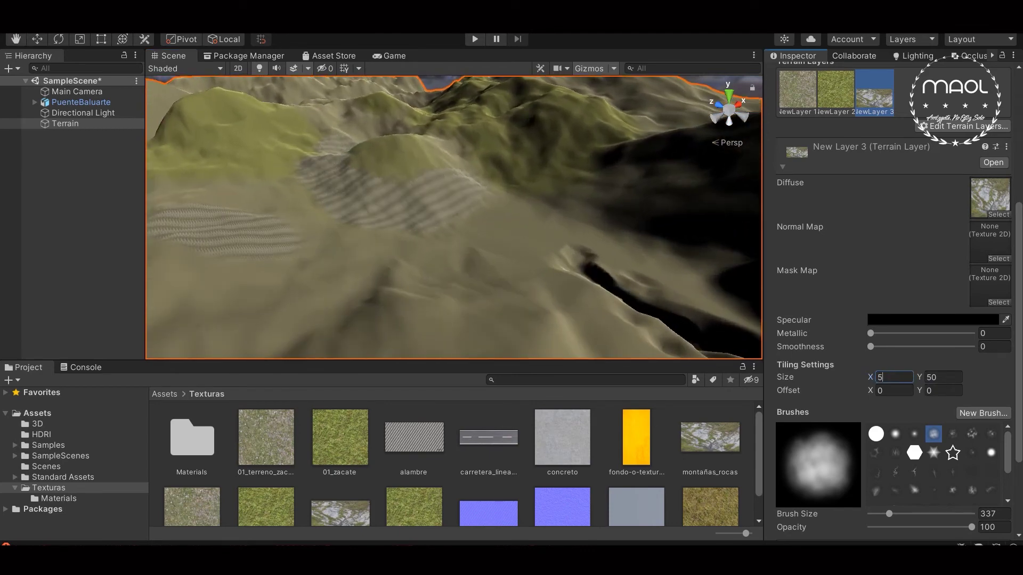
key(BackSpace)
text(1)
alt+drag(418, 153, 538, 287)
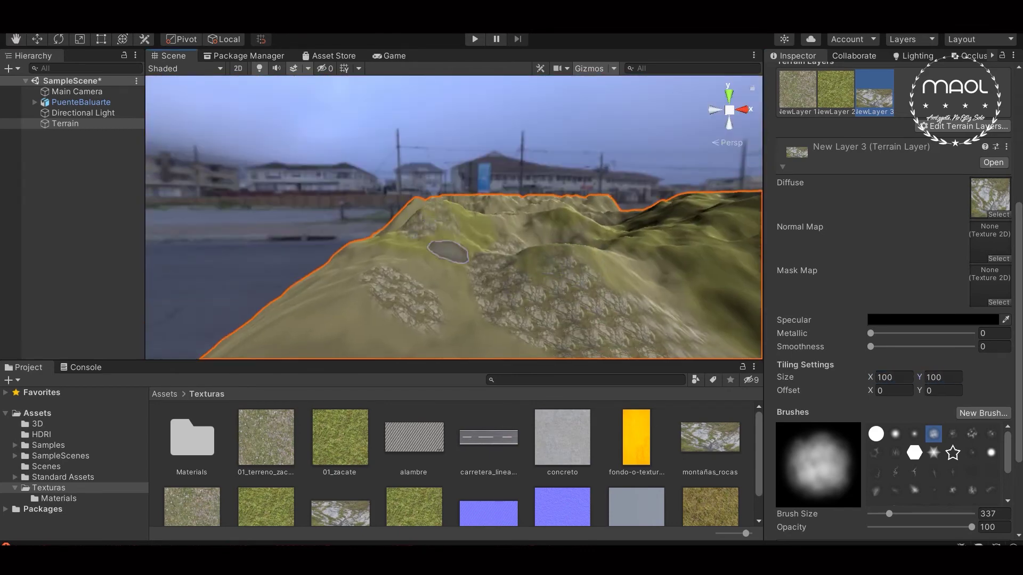
Step: Lower the texture brush's opacity to 63.9 for painting the terrain
scroll(889, 320, down, 5)
drag(971, 404, 963, 404)
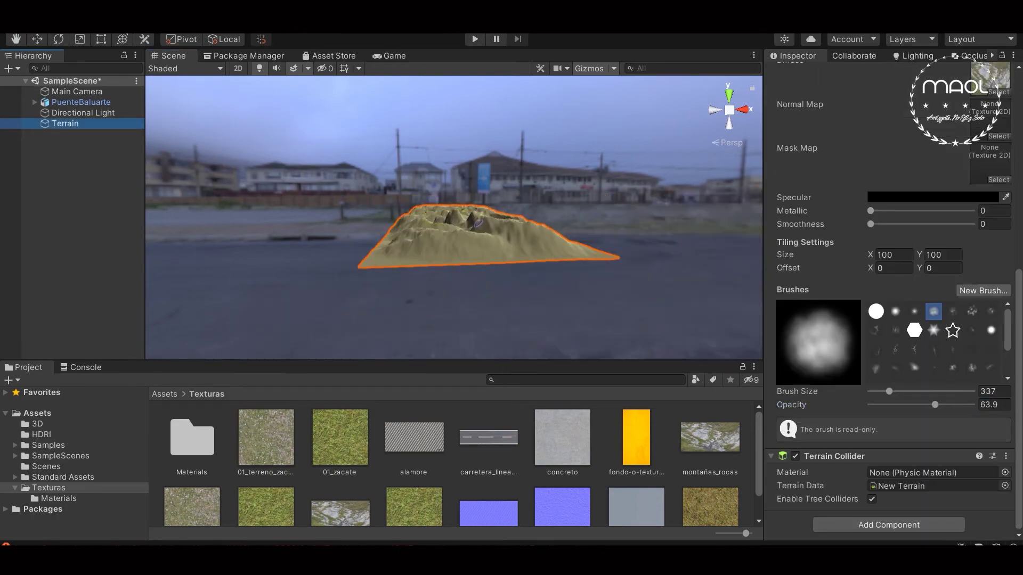
scroll(476, 224, up, 5)
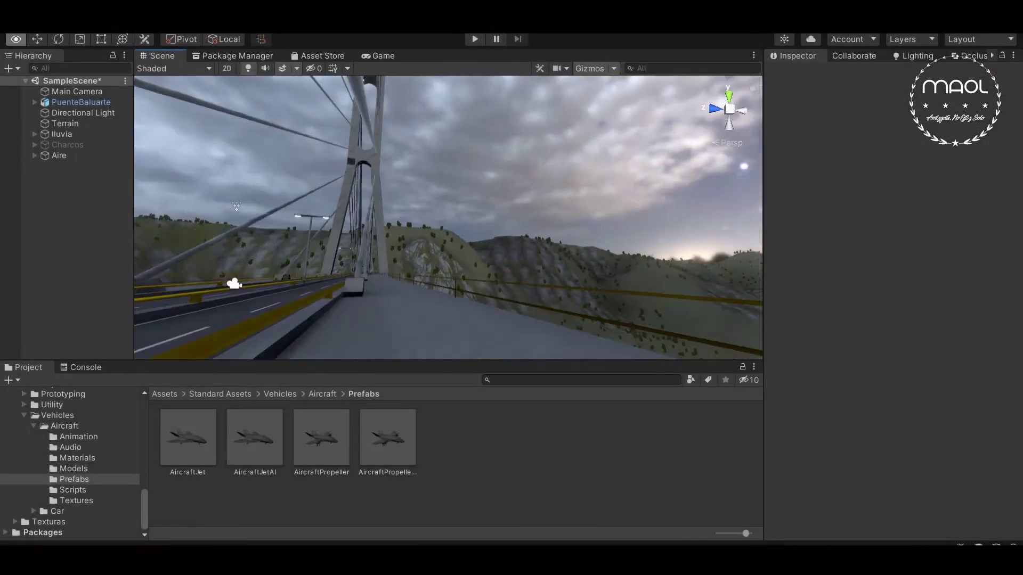
Step: Play-test the bridge scene to examine the rain, road puddles and dust storm effects from the camera
key(ctrl+p)
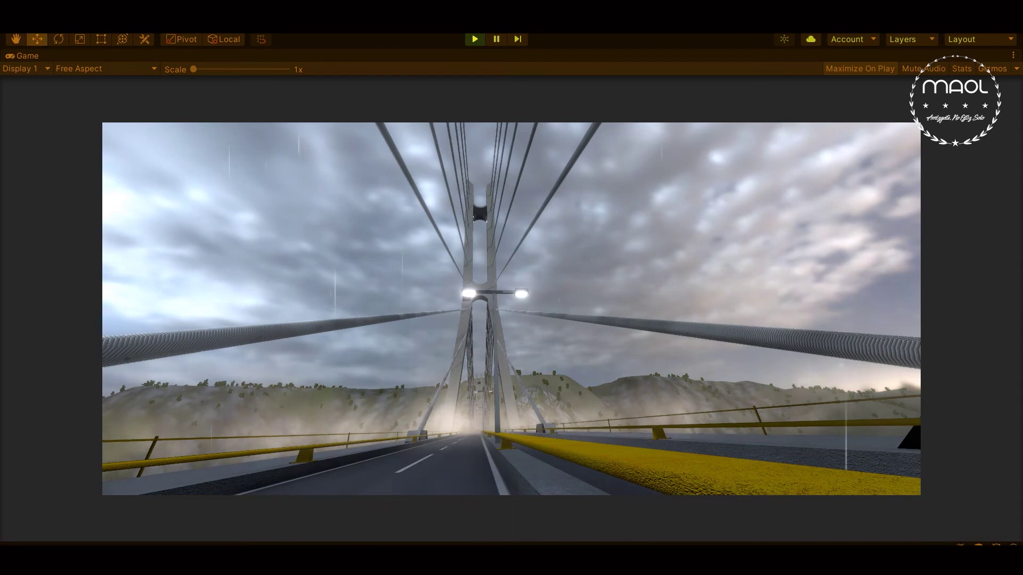
key(ctrl+p)
key(ctrl+p)
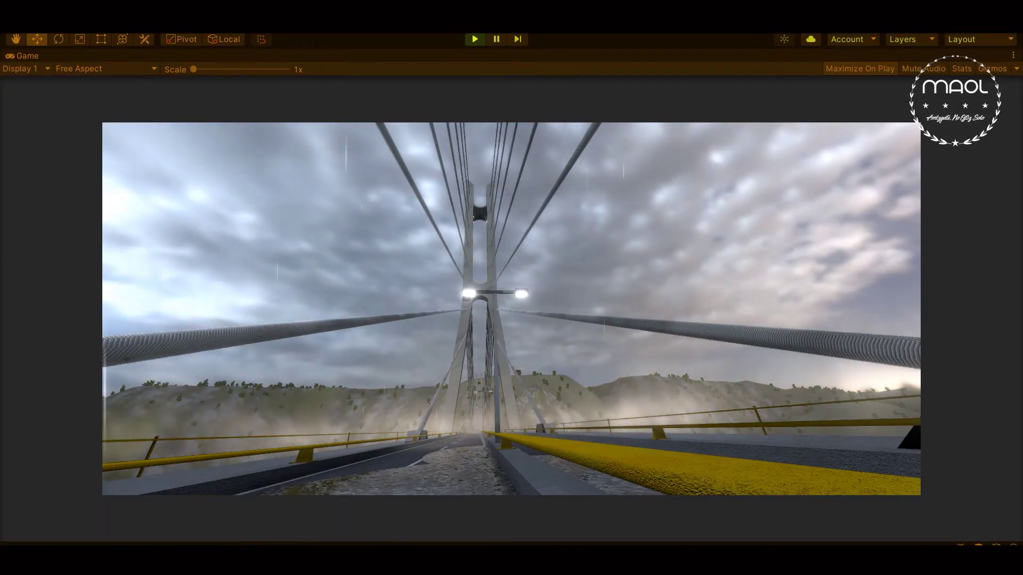
key(ctrl+p)
key(ctrl+p)
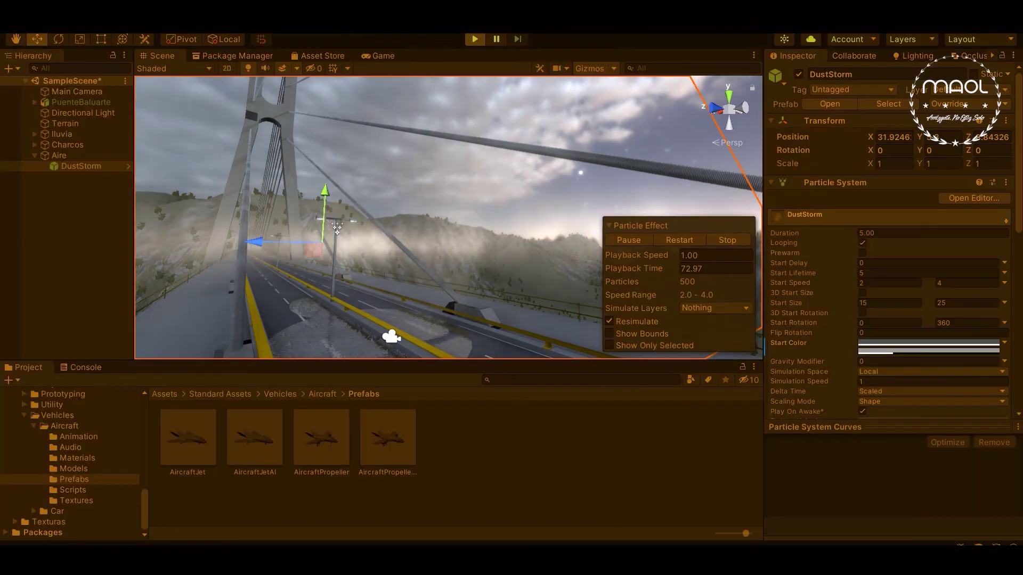
key(ctrl+p)
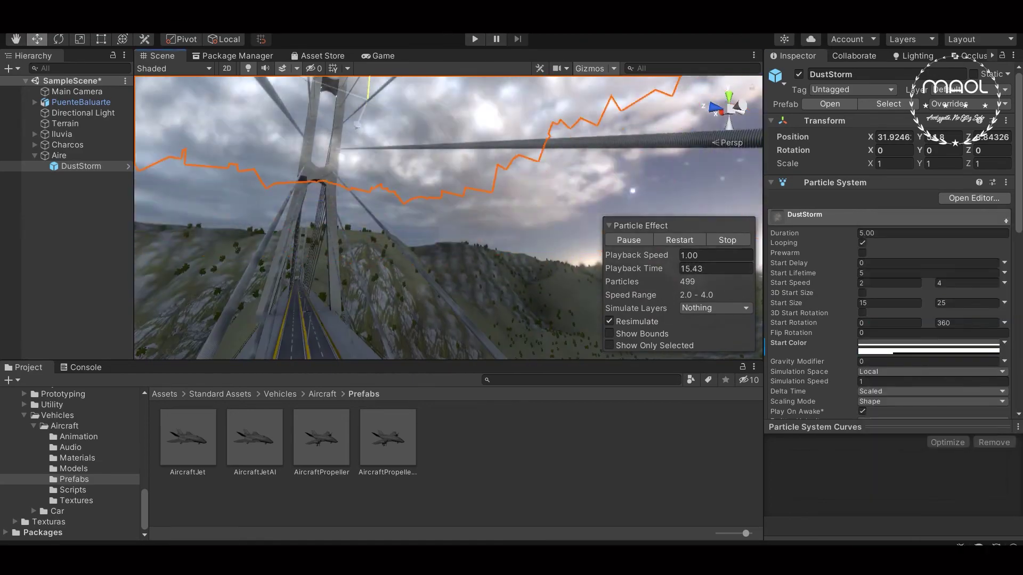
key(ctrl+p)
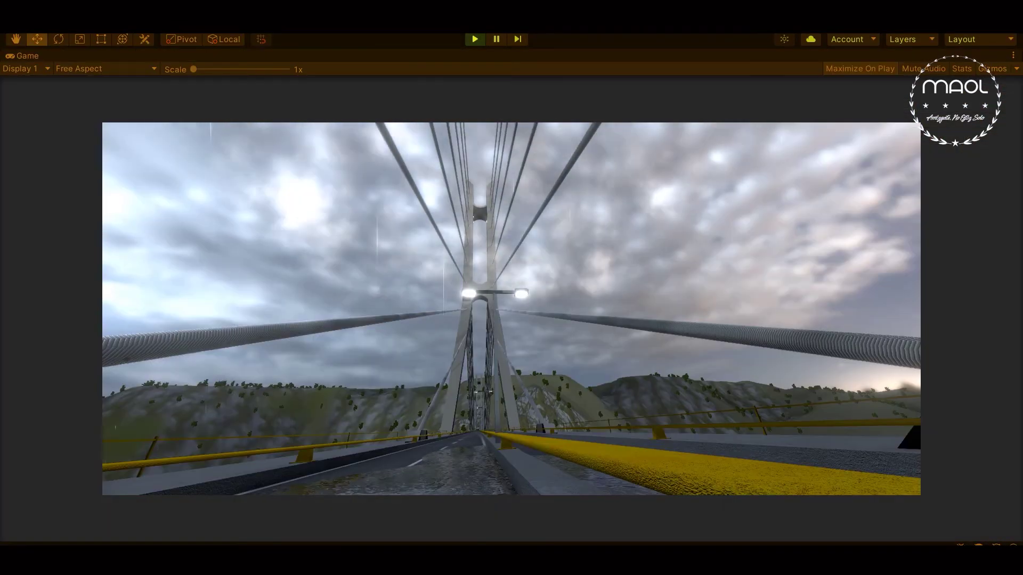
key(ctrl+p)
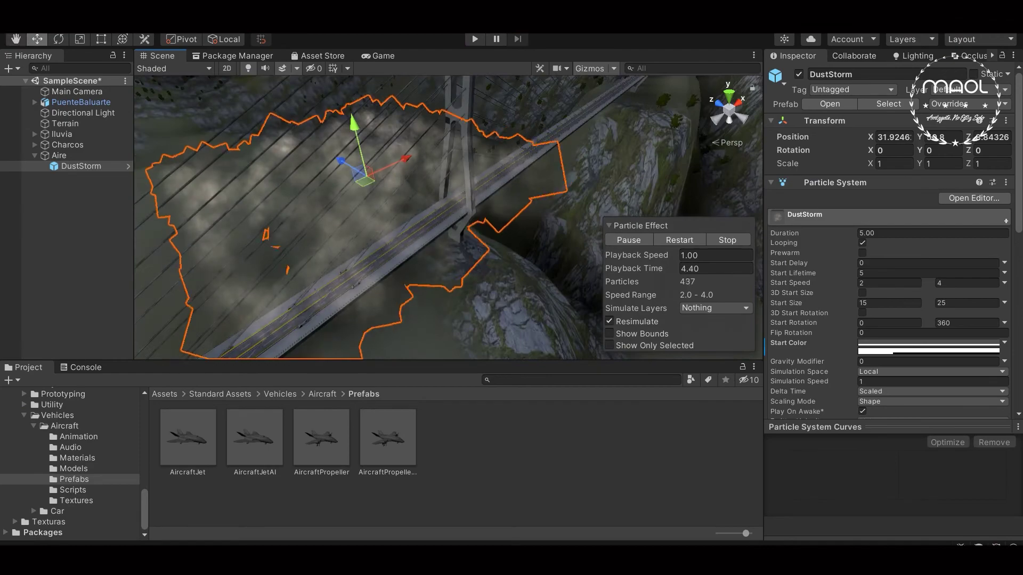
Step: Set DustStorm's emission rate to 1000, box scale to 100, 40, 300, lifetime to 10 and speed to 3, and preview the scene
scroll(890, 240, down, 8)
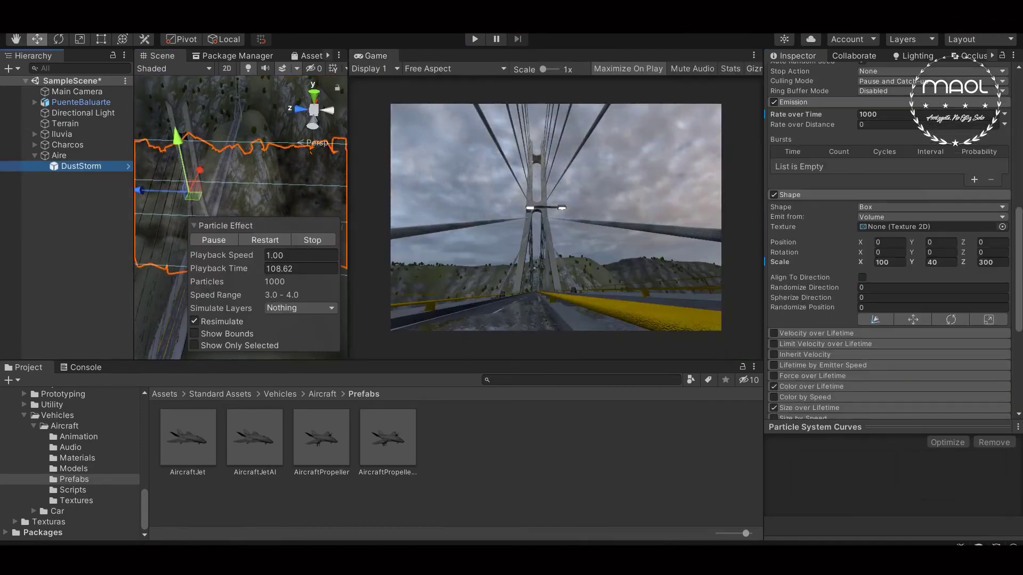
click(77, 91)
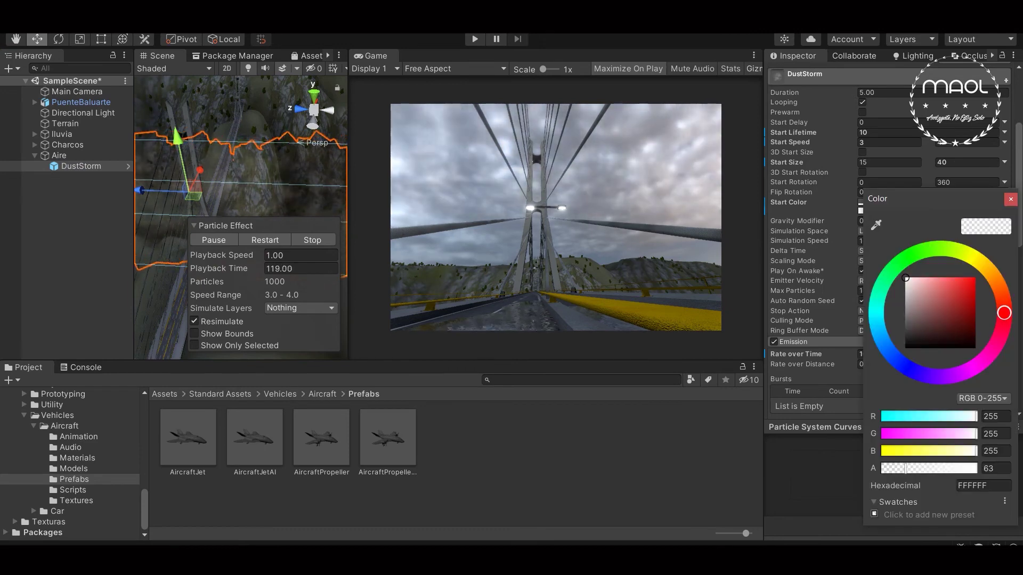
key(ctrl+p)
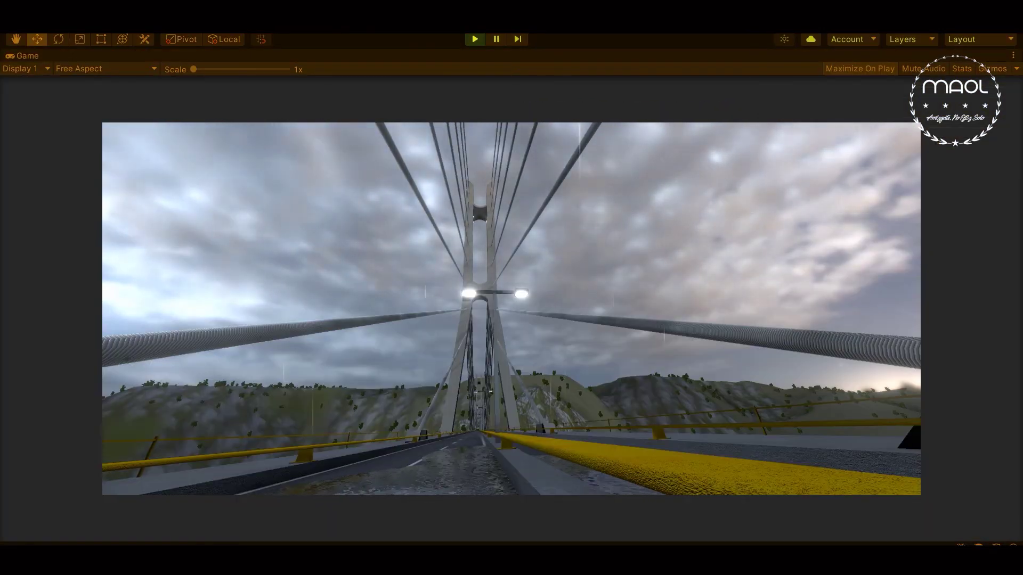
key(ctrl+p)
Step: Enable Velocity over Lifetime for the DustStorm particle system
scroll(888, 239, down, 10)
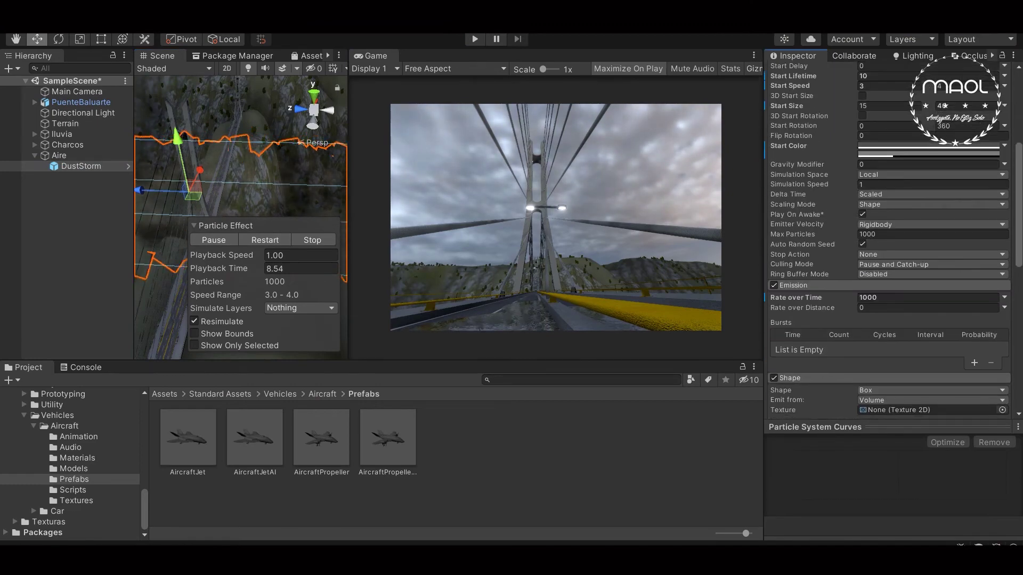
click(816, 288)
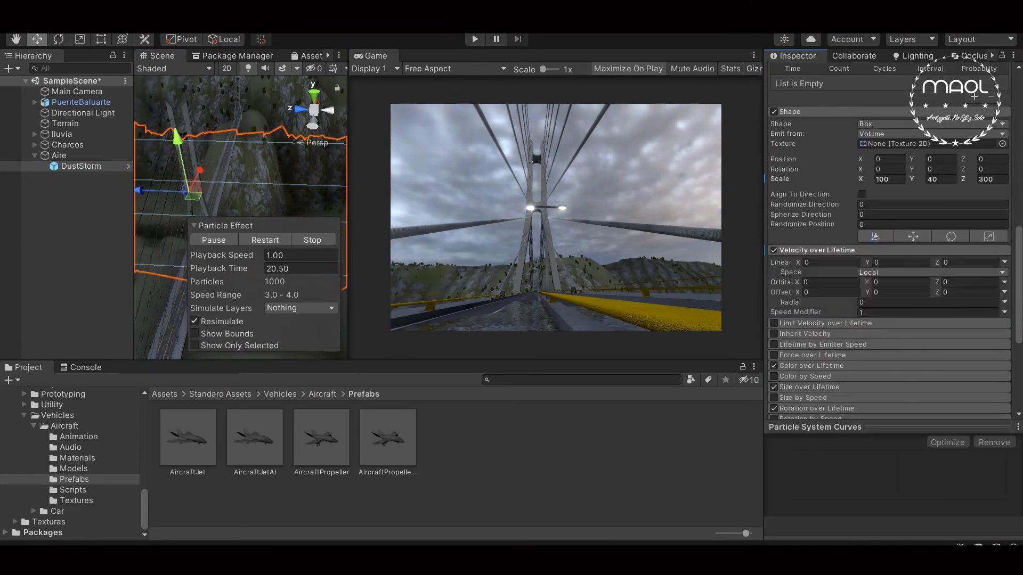